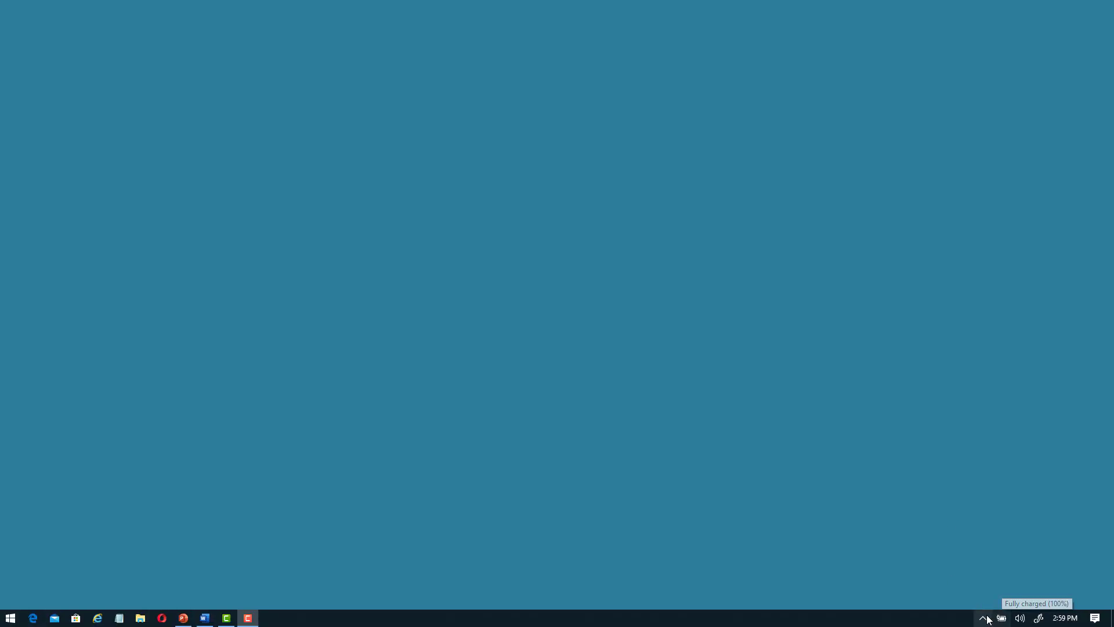
# Step: Open MicroStation CONNECT Edition from the CONNECTION Client tray icon
pyautogui.click(984, 619)
pyautogui.rightClick(967, 528)
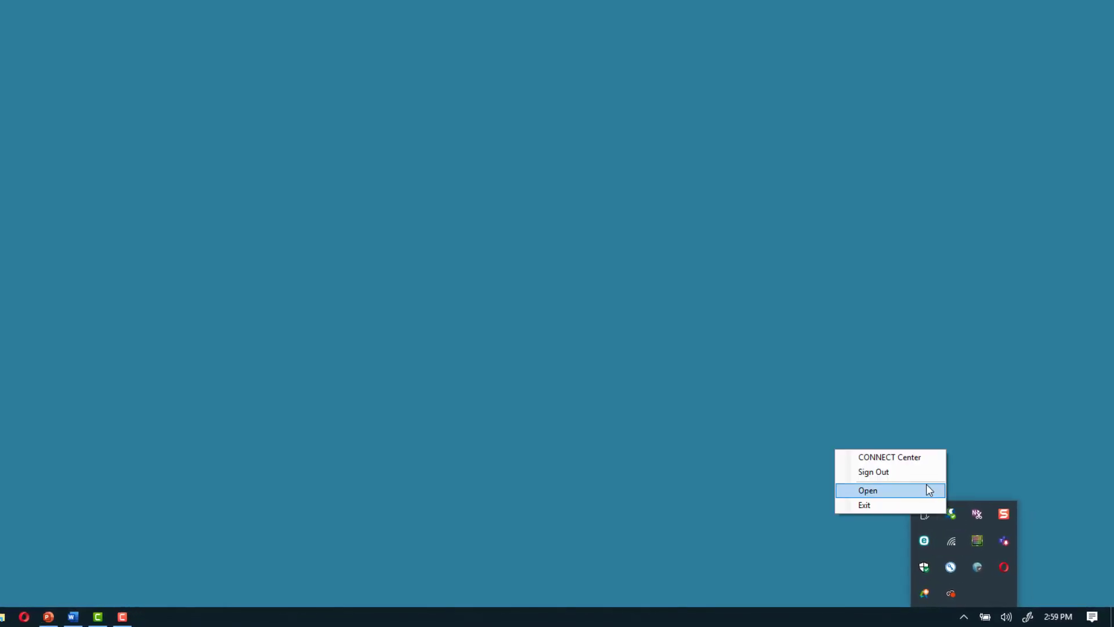
pyautogui.click(923, 491)
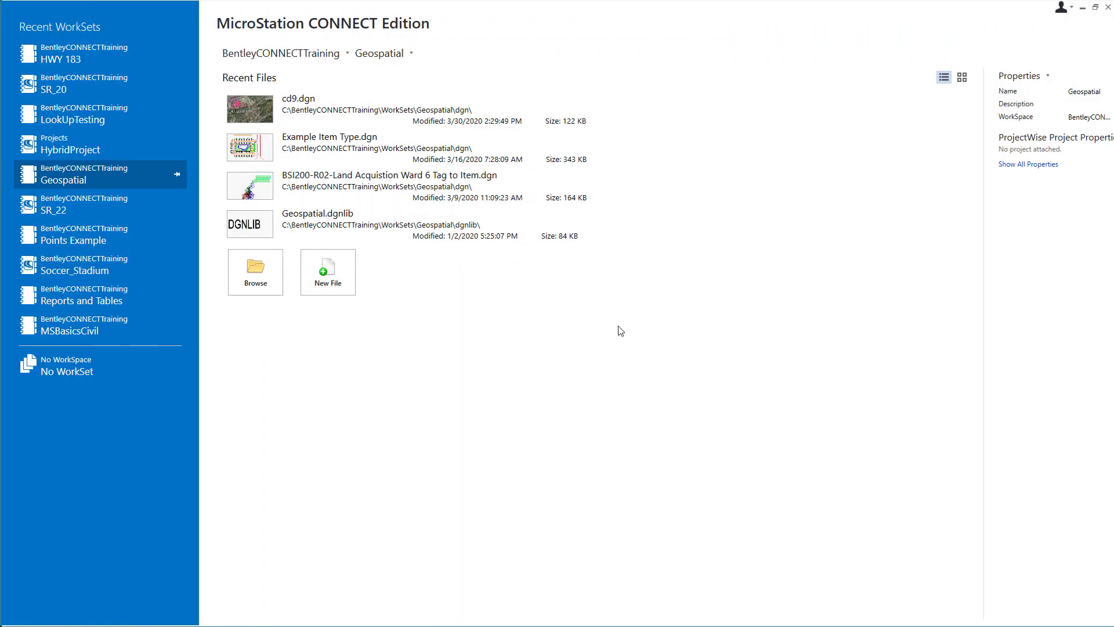
# Step: Switch the active WorkSet from Geospatial to HWY 183 and open its Edit WorkSet properties
pyautogui.click(385, 53)
pyautogui.click(377, 159)
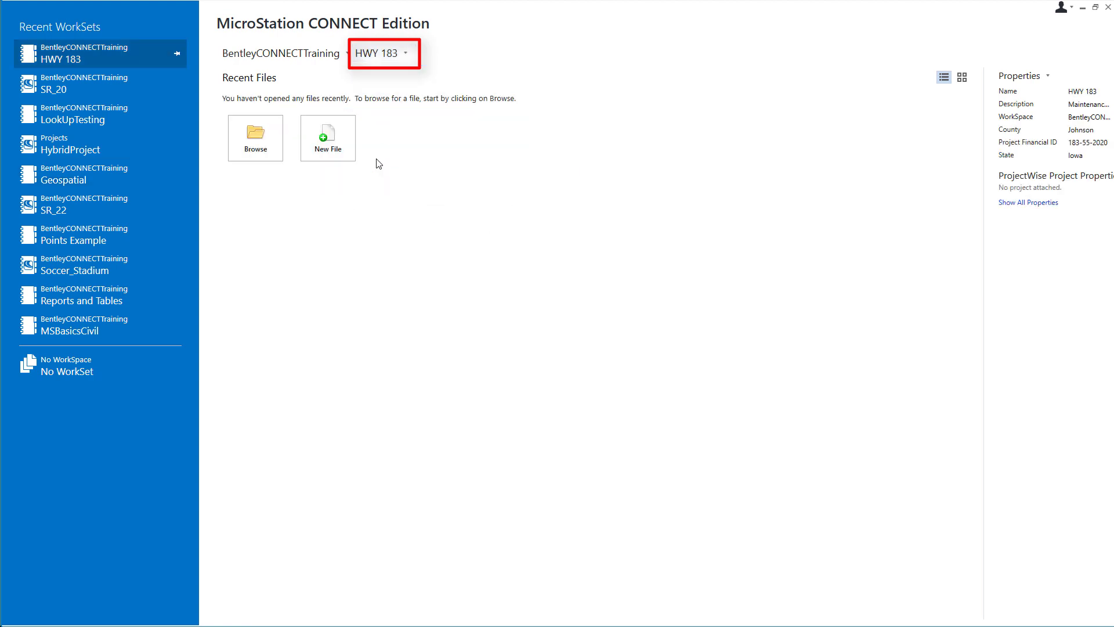
pyautogui.click(1016, 74)
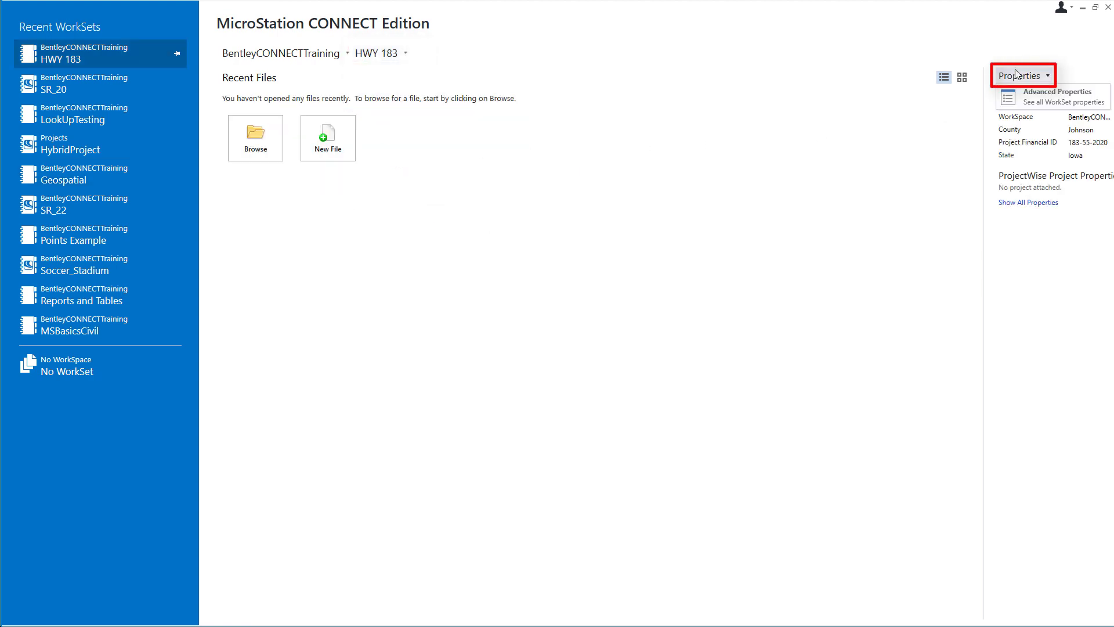
pyautogui.click(1019, 102)
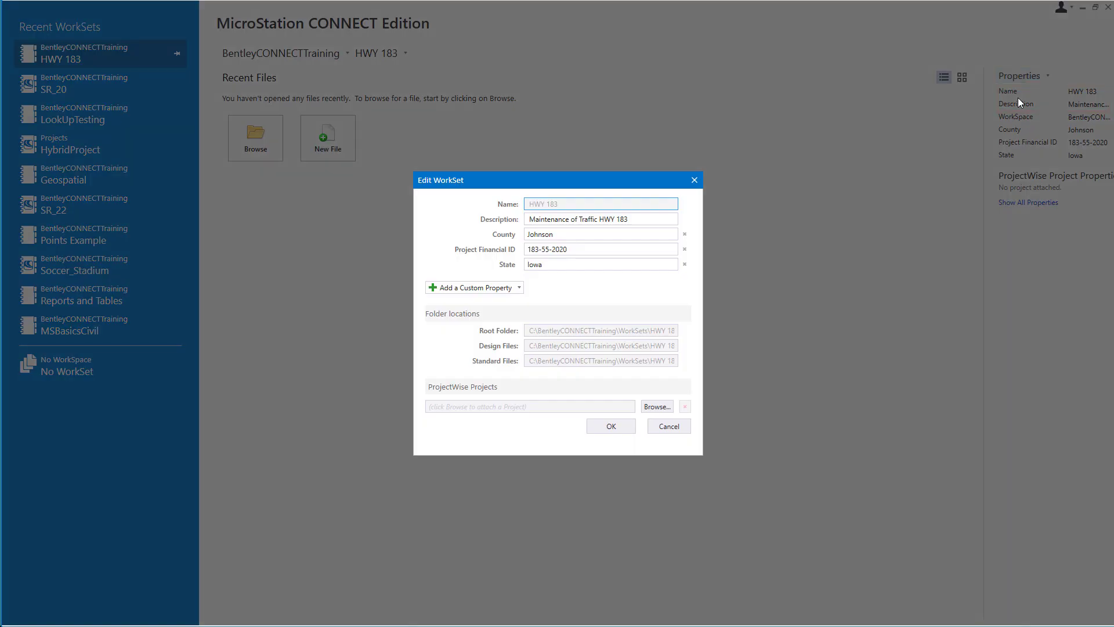
# Step: Browse ProjectWise Projects for the WorkSet and start Register Project, opening the Bentley sign-in page
pyautogui.click(648, 409)
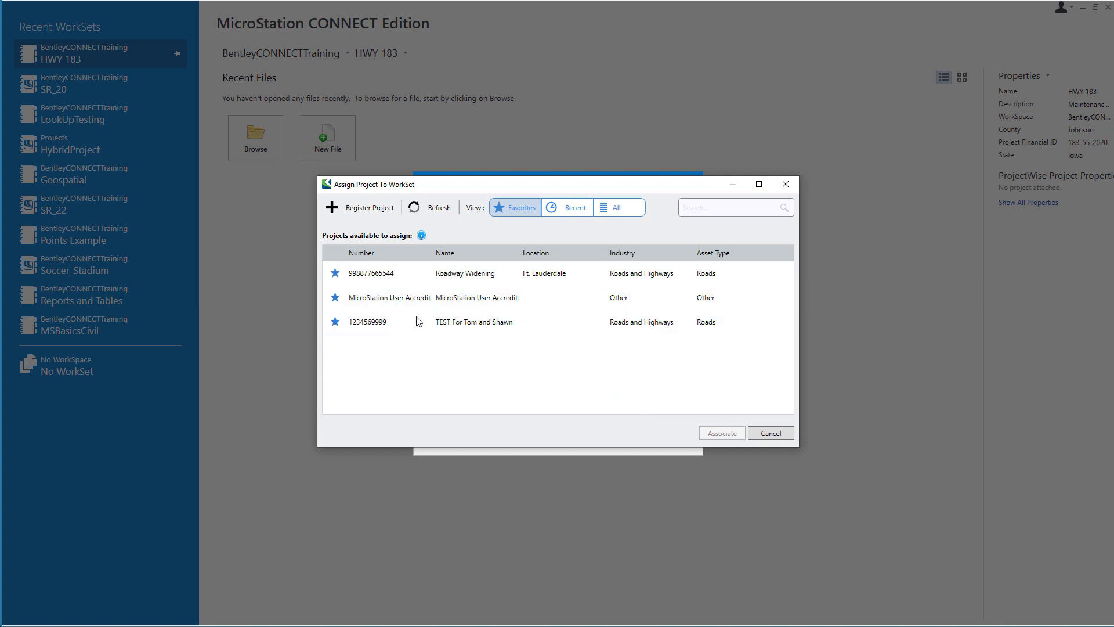
pyautogui.click(421, 297)
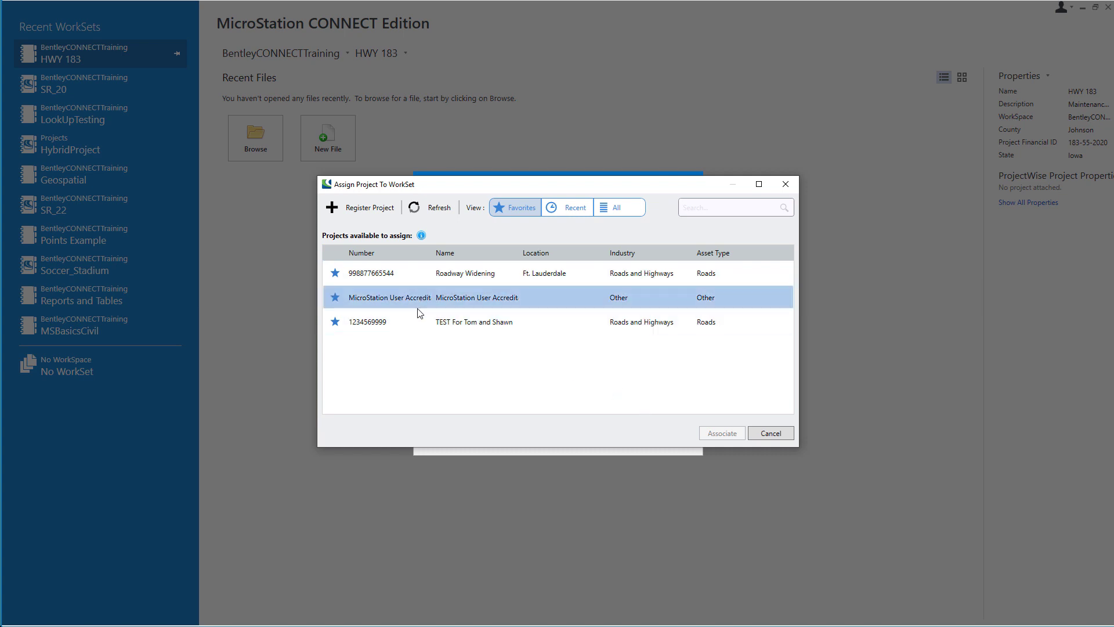
pyautogui.click(366, 210)
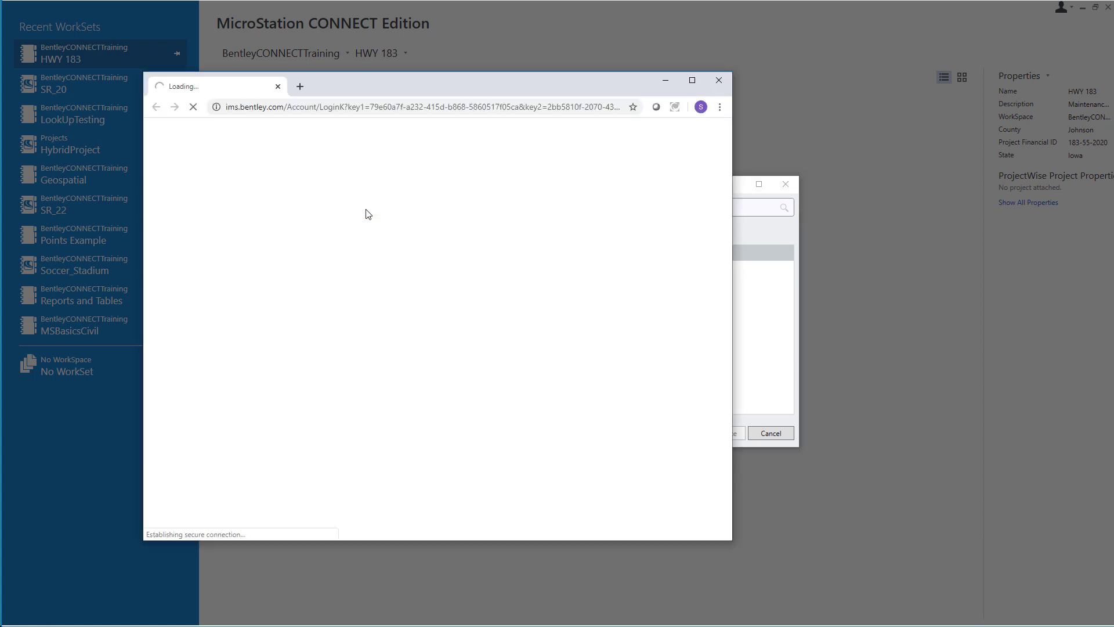
pyautogui.click(692, 80)
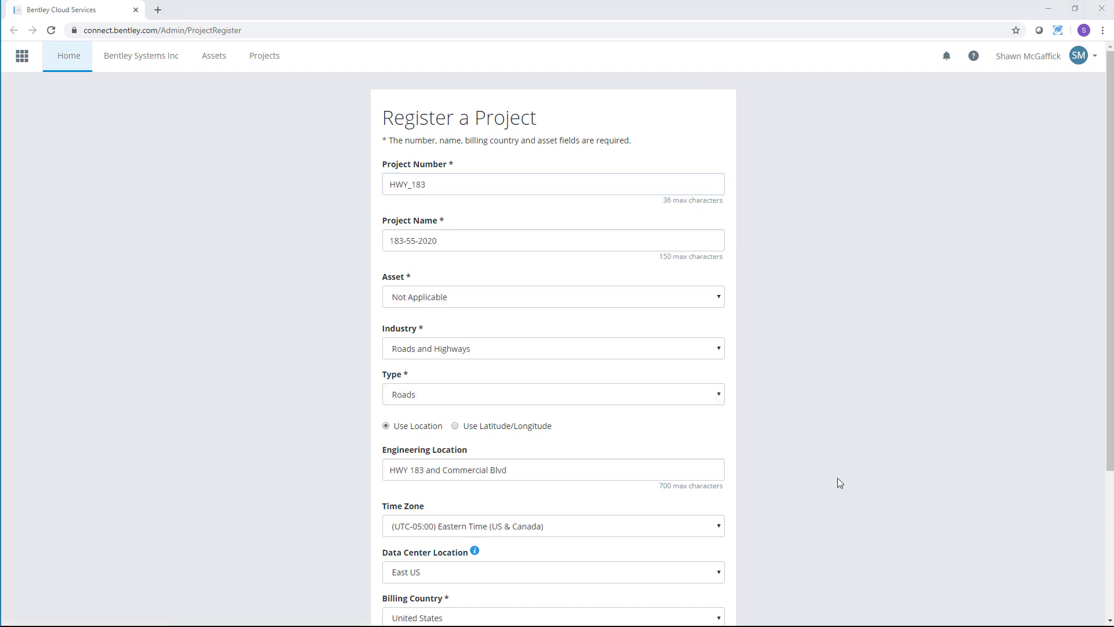
pyautogui.scroll(-3, 837, 478)
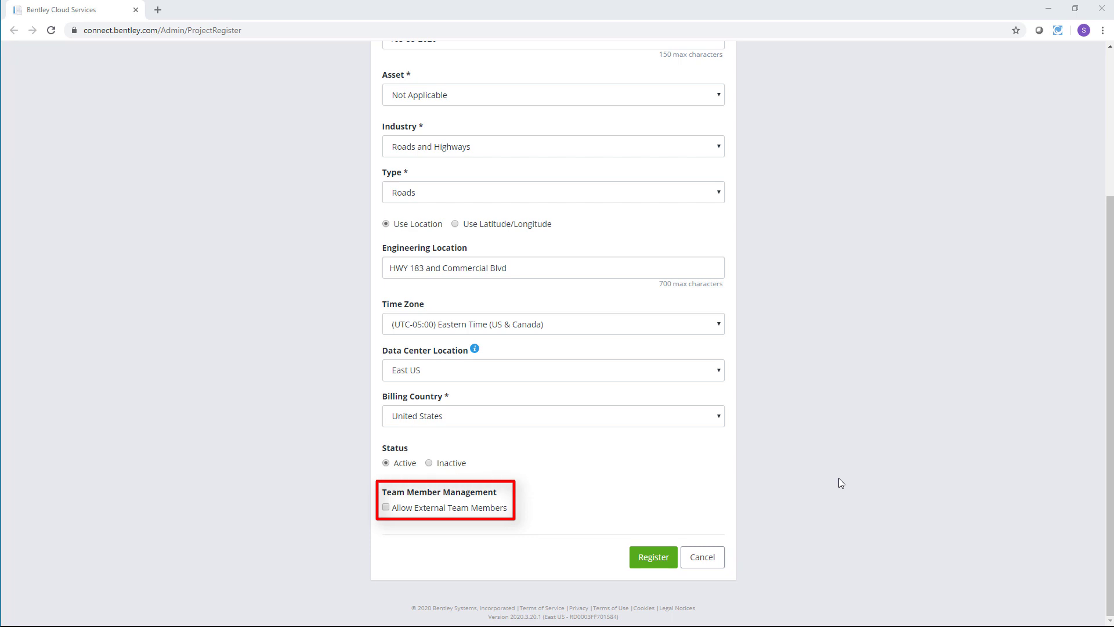
pyautogui.click(385, 507)
pyautogui.click(647, 558)
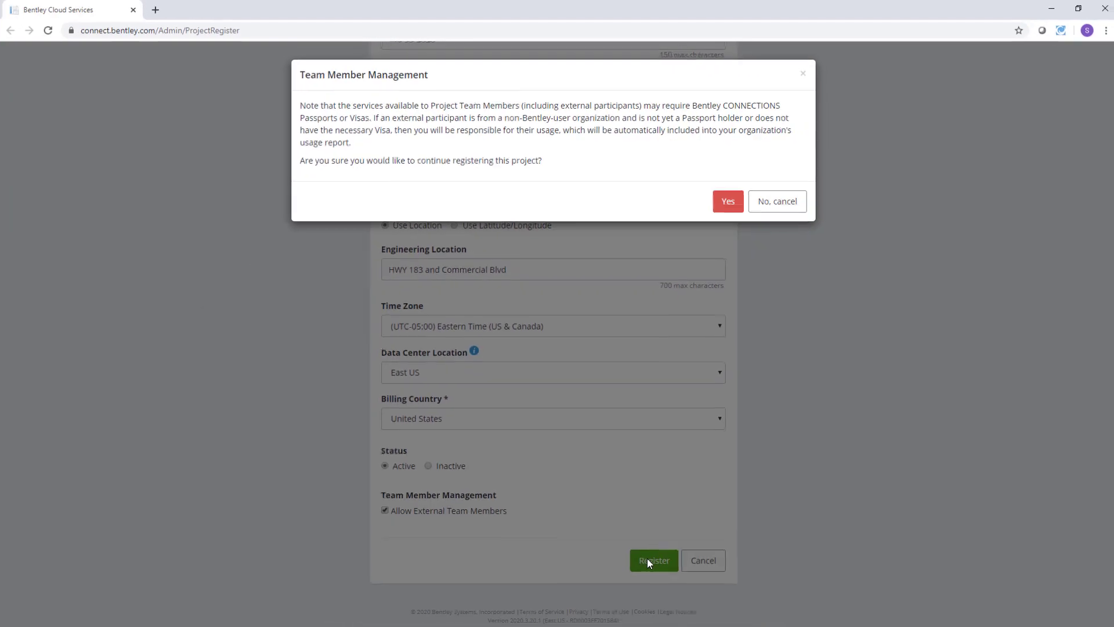
pyautogui.click(727, 200)
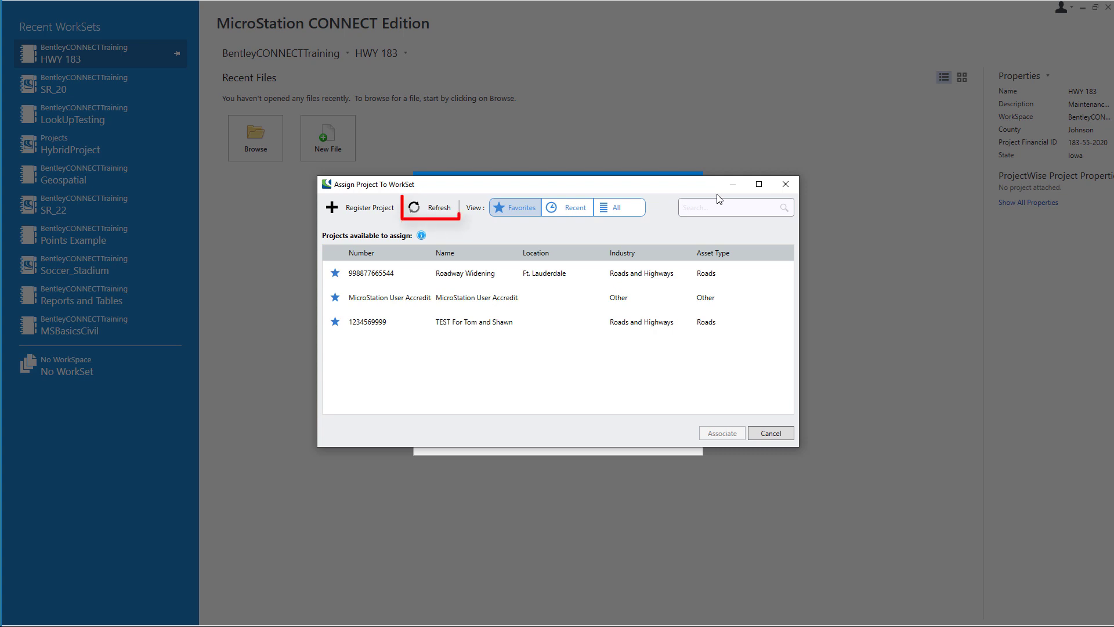
# Step: Refresh the project list, find HWY_183 under All projects, and associate it with the WorkSet
pyautogui.click(430, 209)
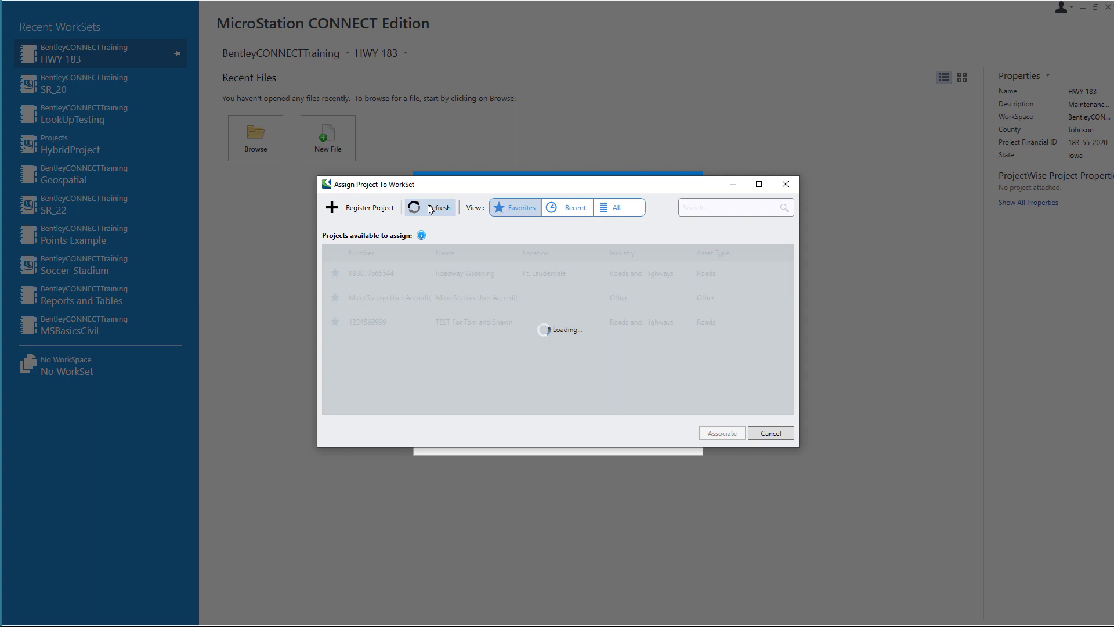
pyautogui.click(616, 209)
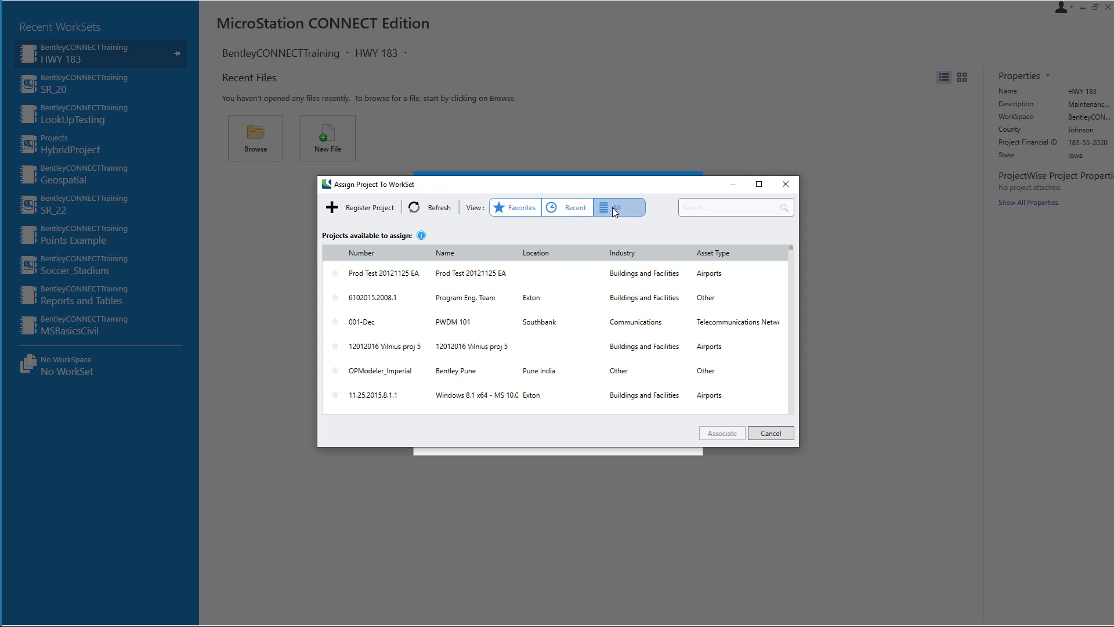
pyautogui.write('HWY')
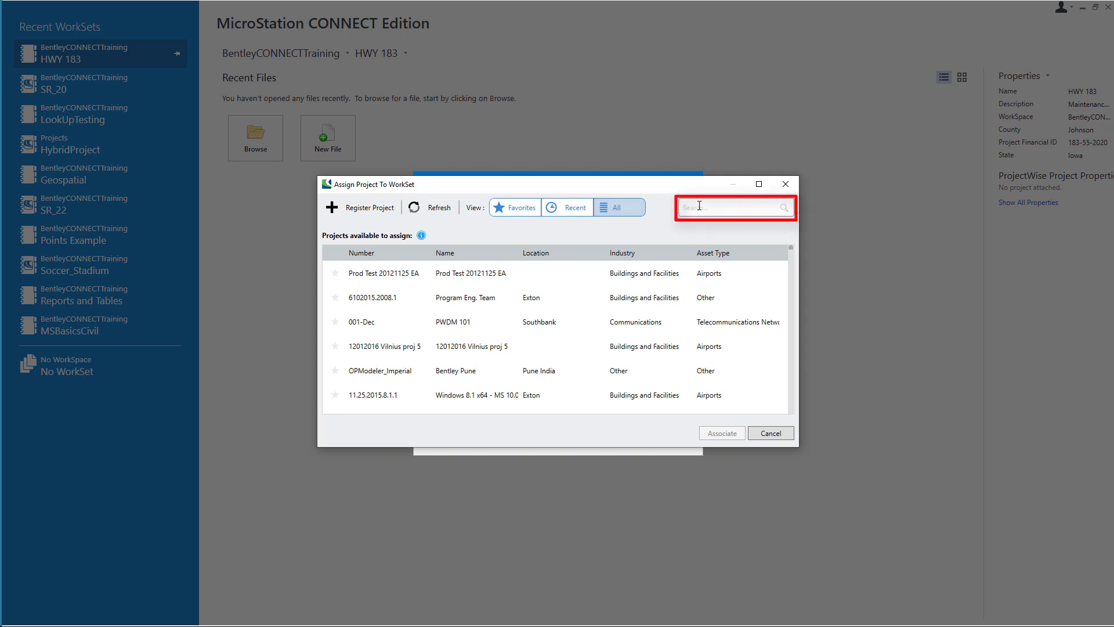
pyautogui.write('_183')
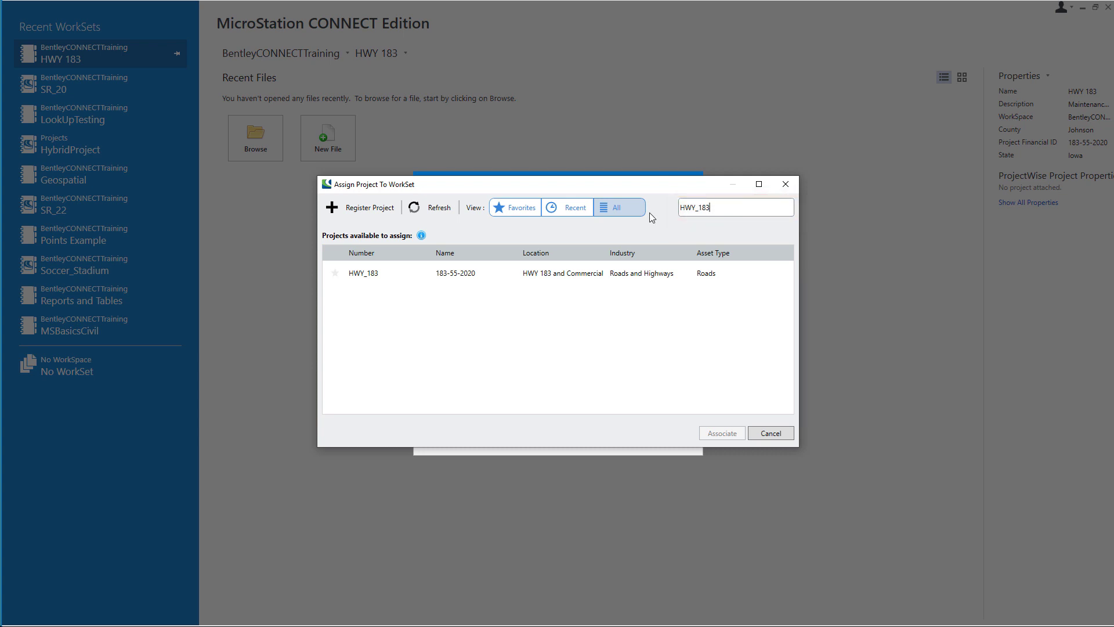
pyautogui.click(334, 273)
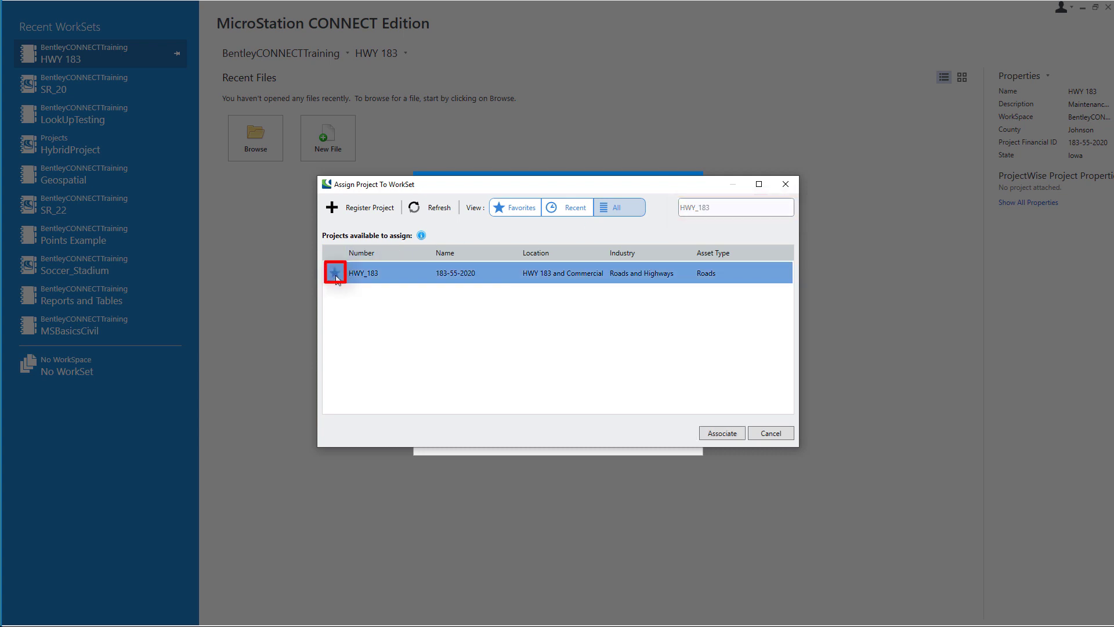
pyautogui.click(722, 434)
pyautogui.click(612, 426)
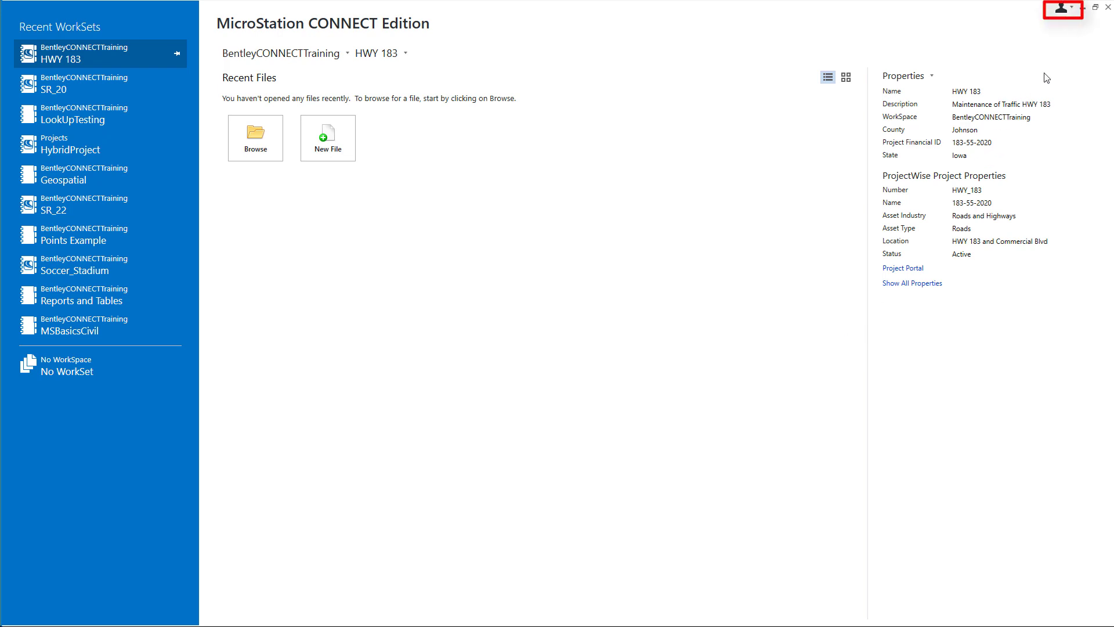
# Step: Open project 183-55-2020 from the Personal Portal's Projects tab and go to its team management
pyautogui.click(1065, 13)
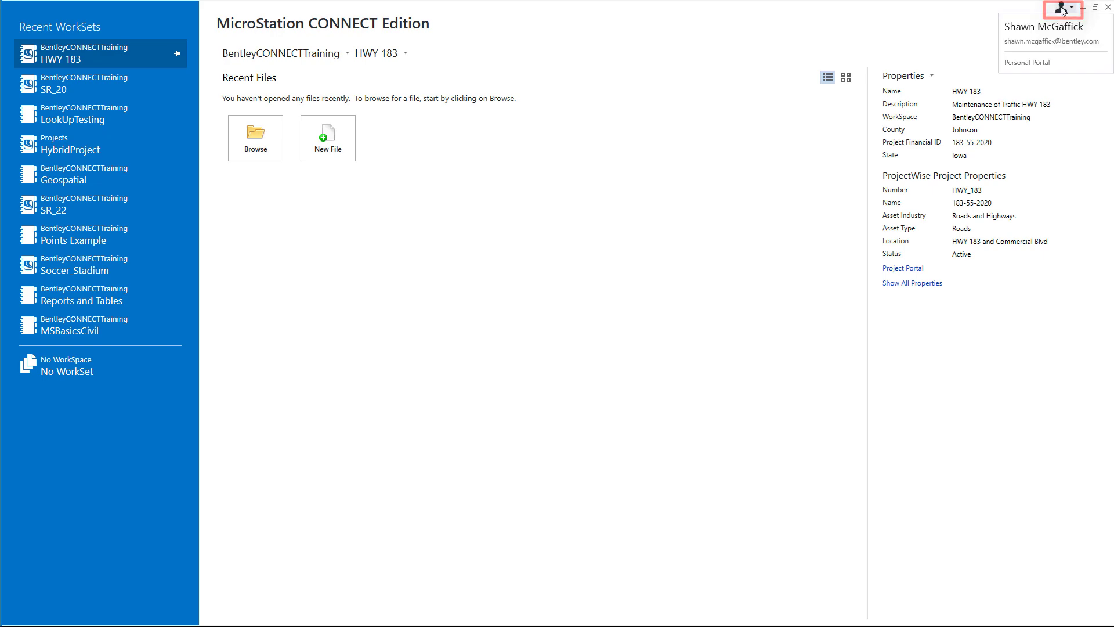
pyautogui.click(1033, 64)
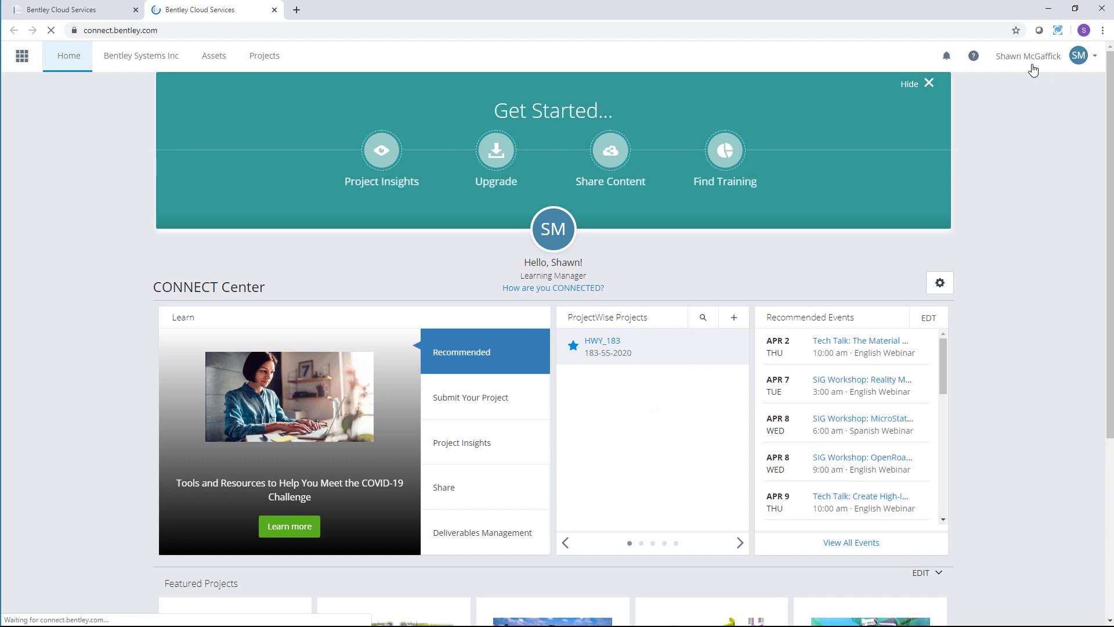
pyautogui.click(256, 60)
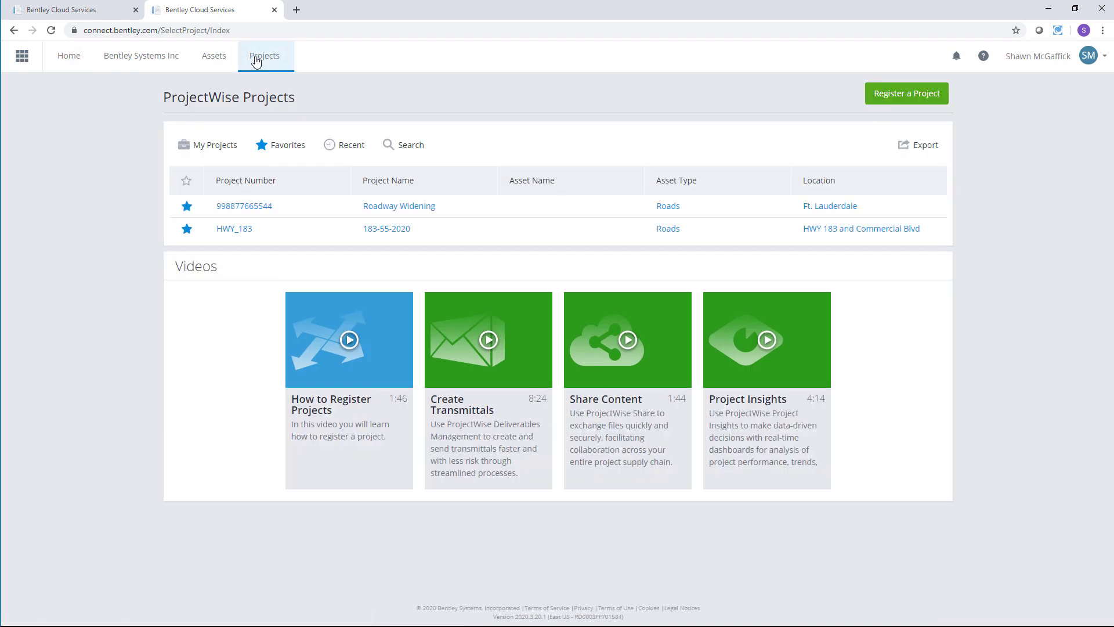
pyautogui.click(381, 228)
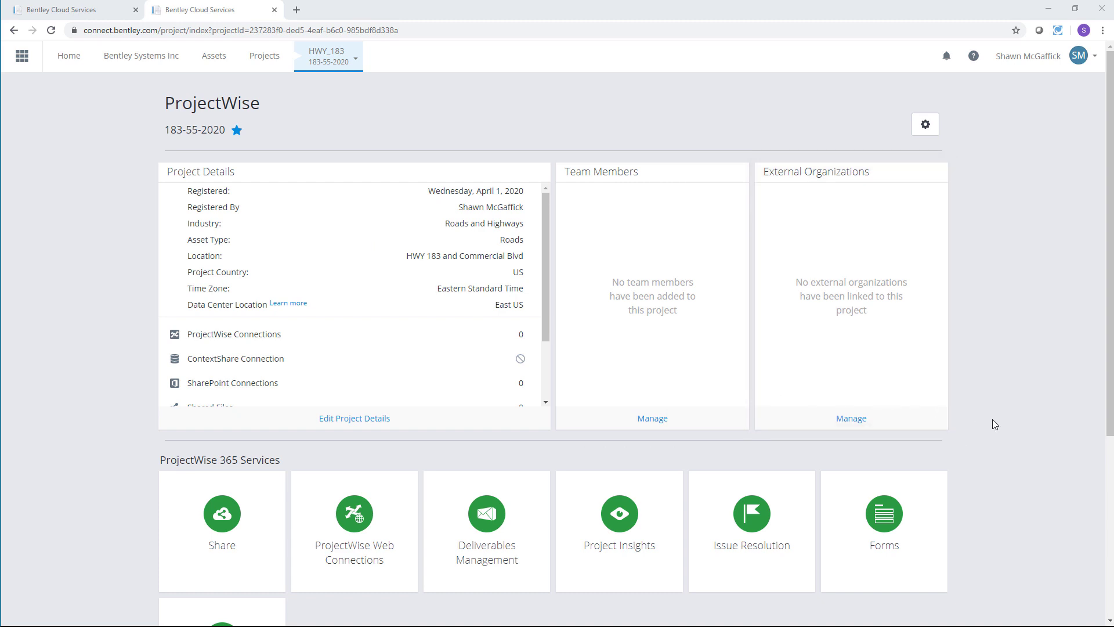
pyautogui.scroll(-5, 994, 424)
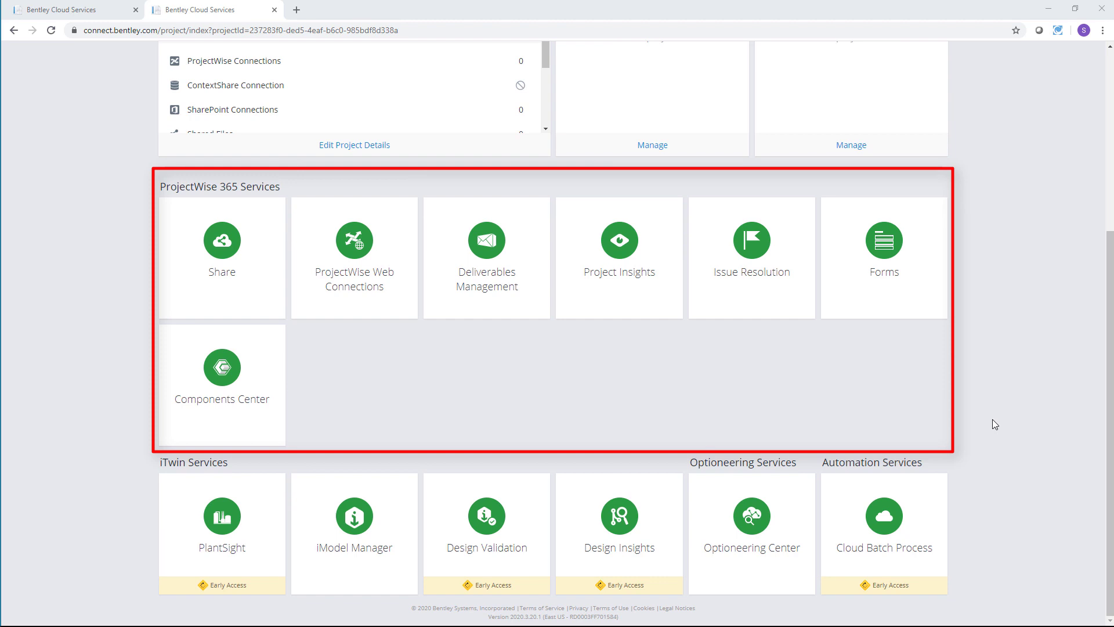
pyautogui.scroll(5, 993, 420)
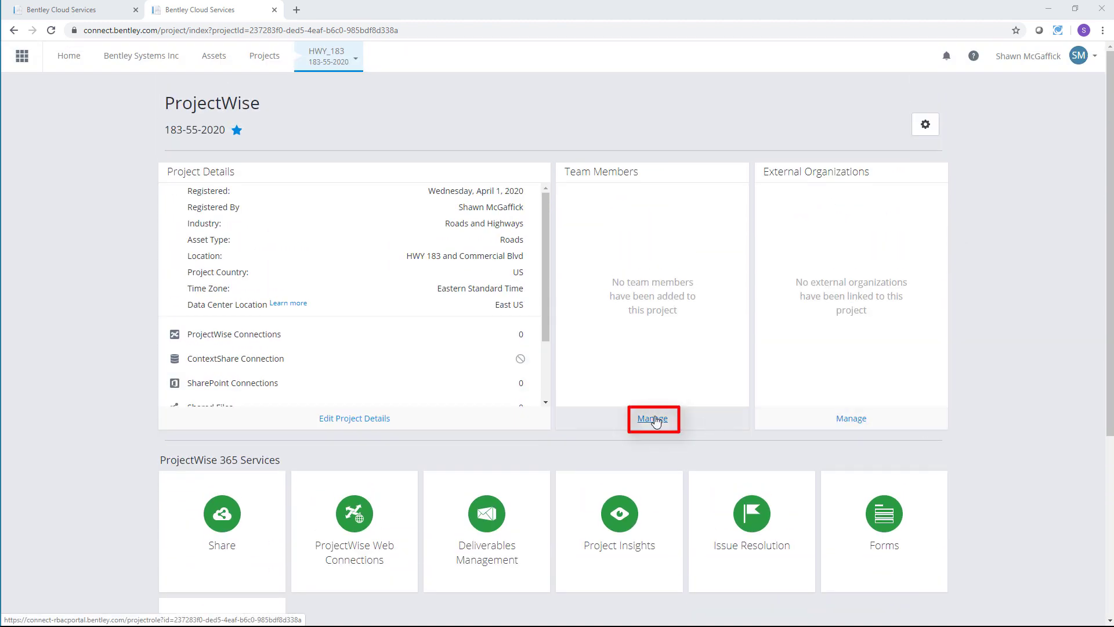
pyautogui.click(654, 419)
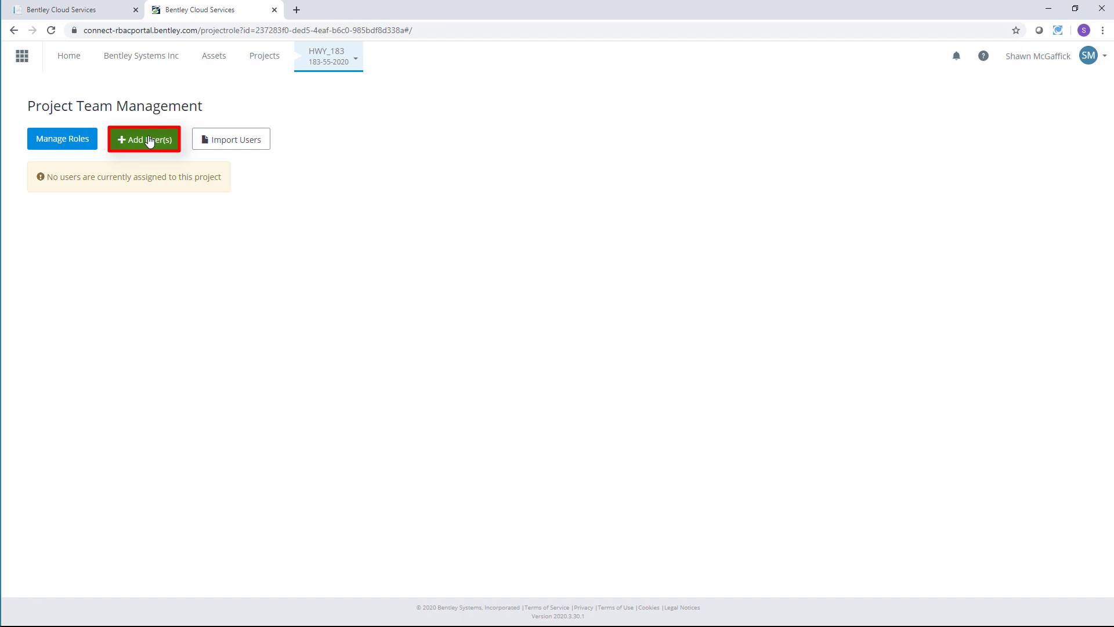
# Step: Look up a colleague by their e-mail address and add them to the team list
pyautogui.click(150, 140)
pyautogui.click(365, 128)
pyautogui.click(341, 168)
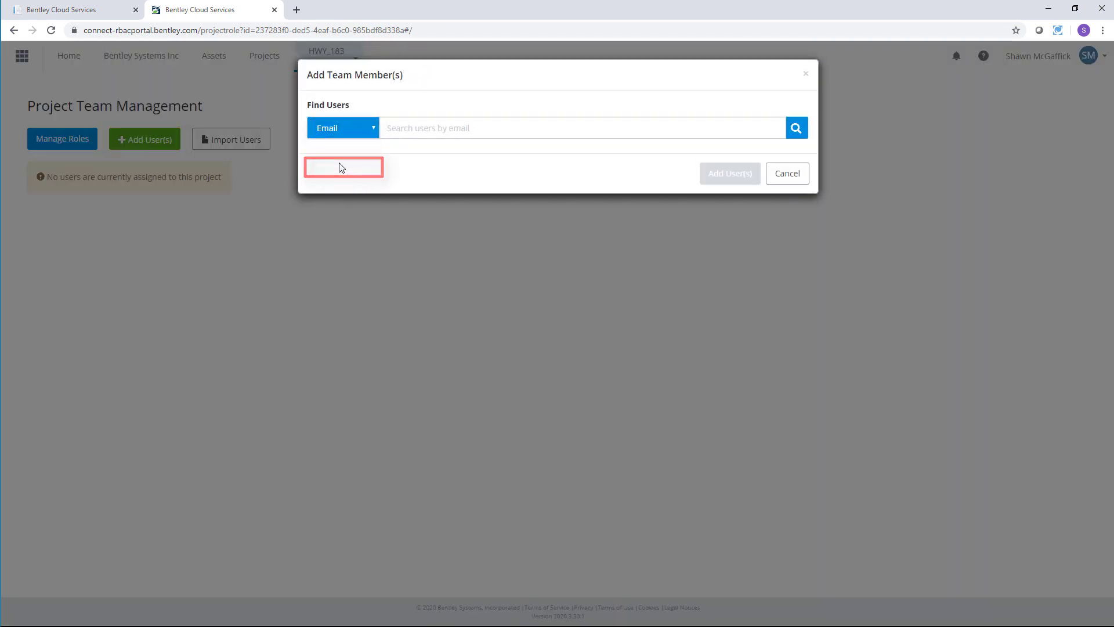
pyautogui.click(406, 126)
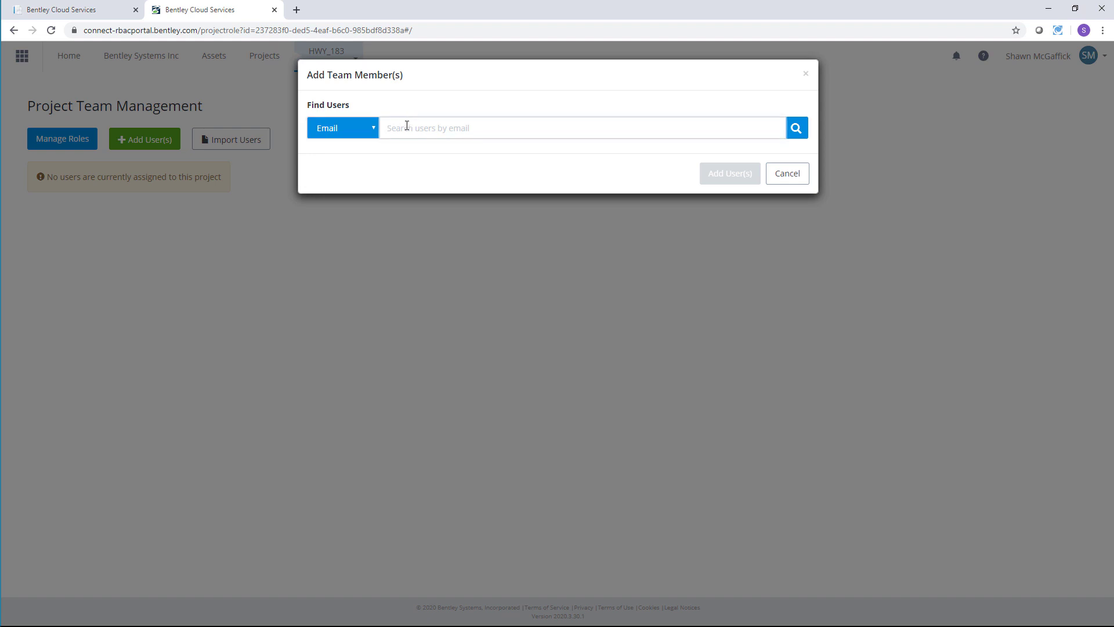
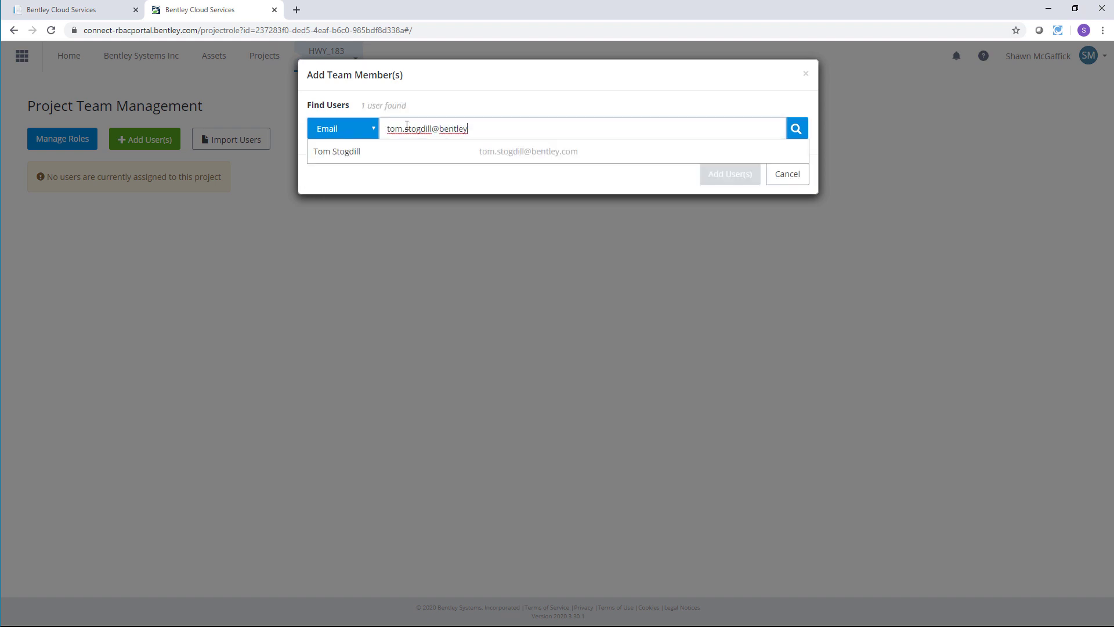
pyautogui.click(424, 152)
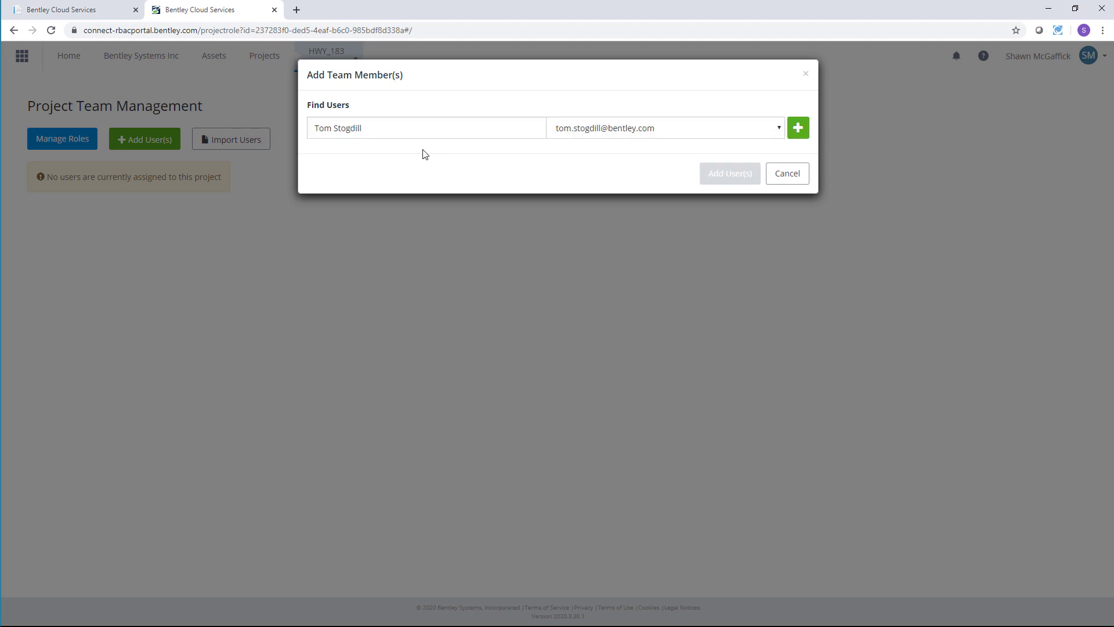
pyautogui.click(797, 128)
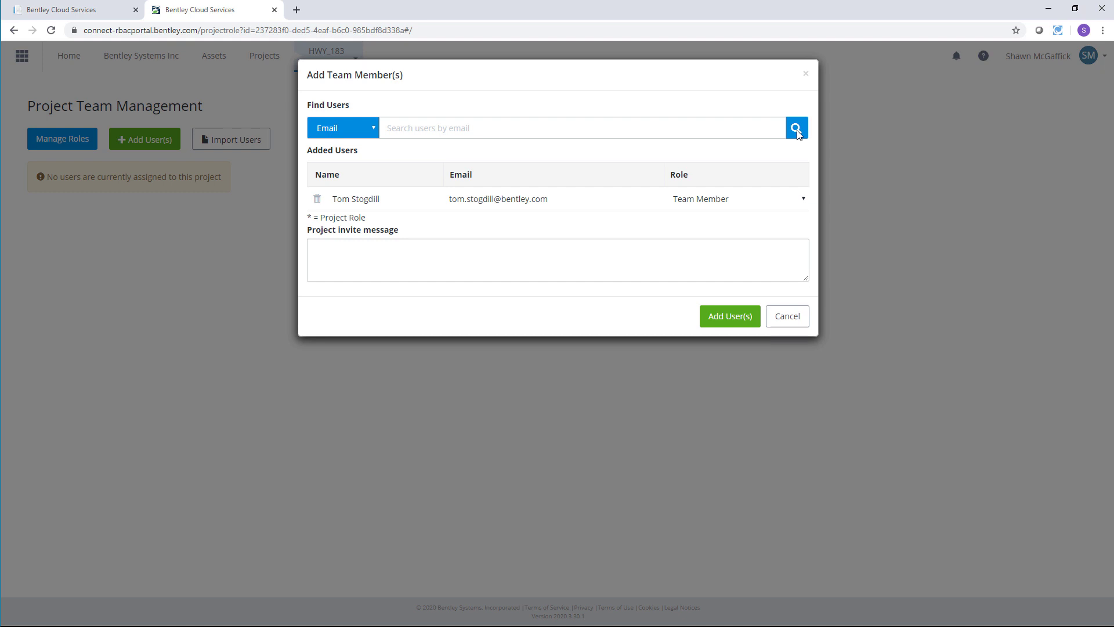
# Step: Add the selected user to the HWY_183 project team as Team Member and return to the overview
pyautogui.click(364, 264)
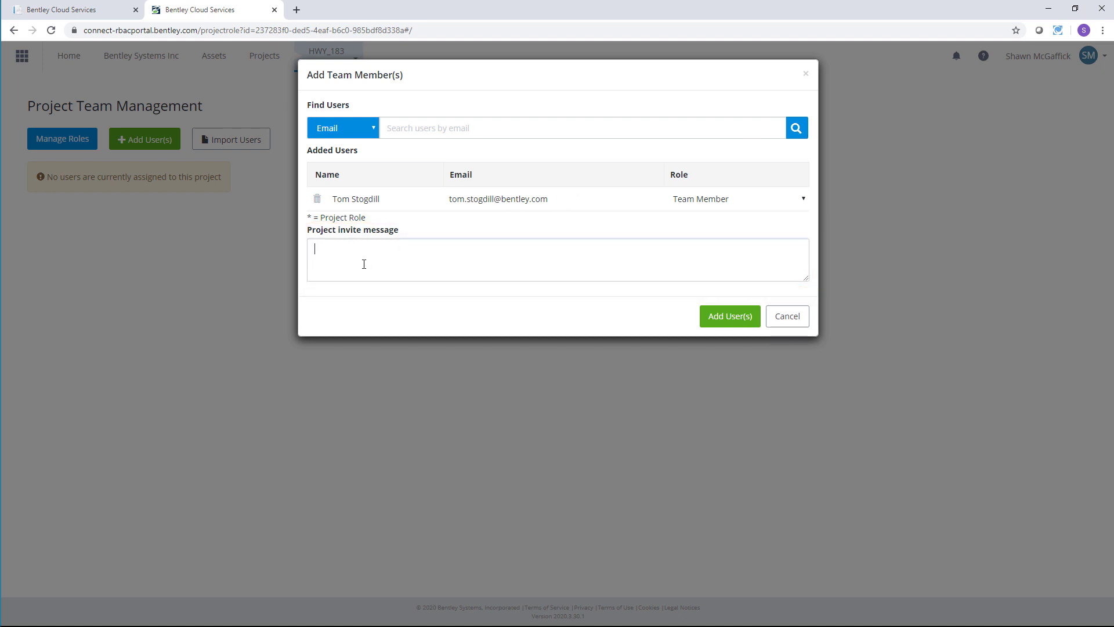
pyautogui.click(738, 317)
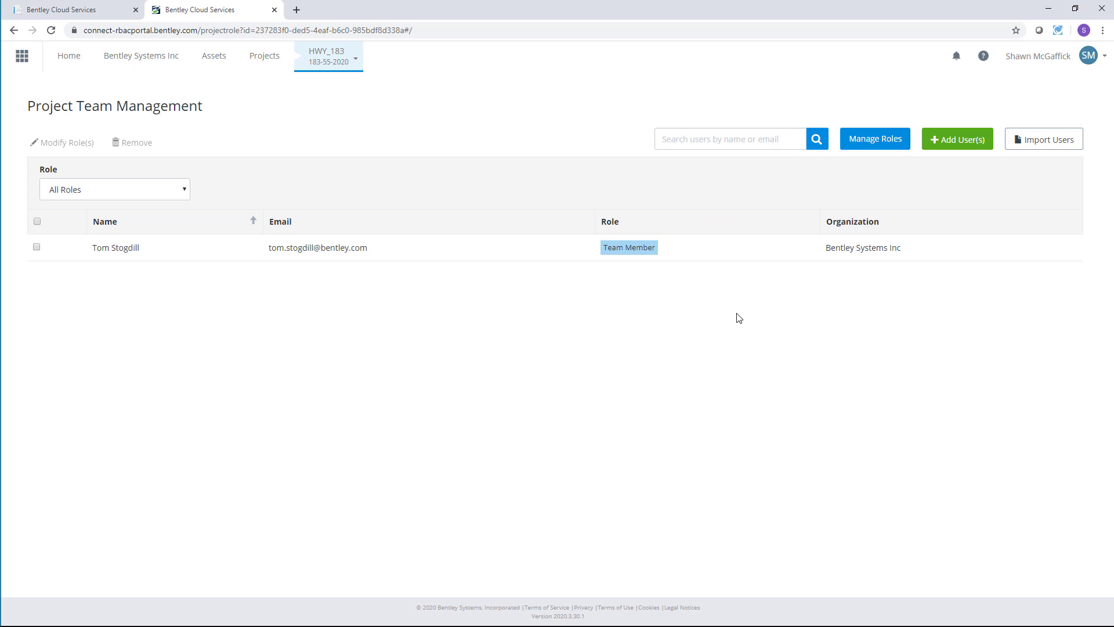
pyautogui.click(345, 59)
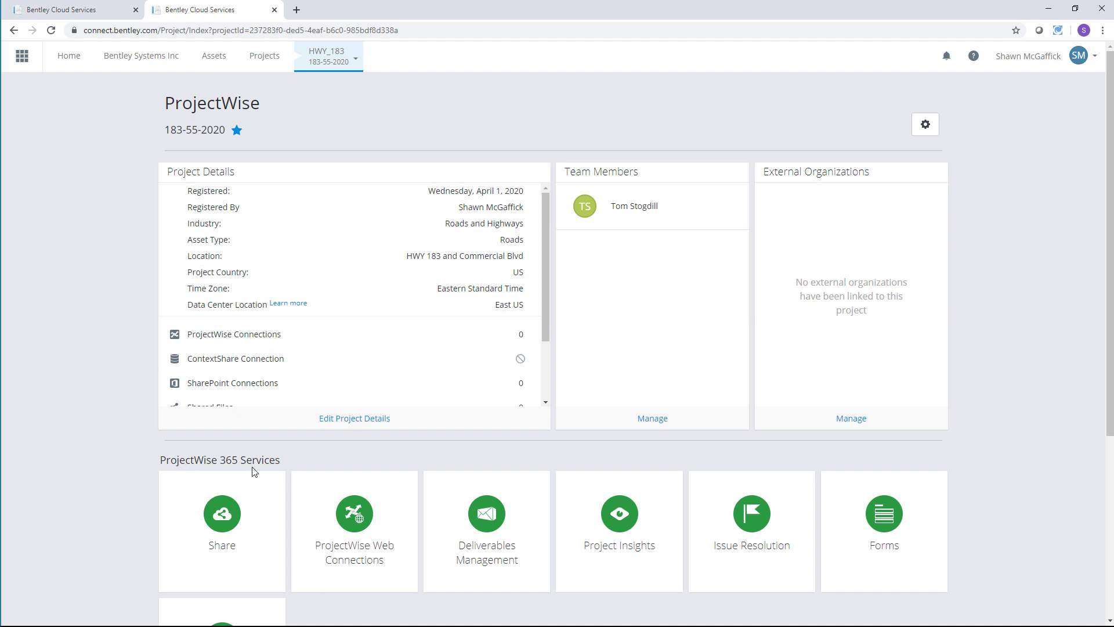
# Step: Open the project's Share storage and create a MOT folder at Home
pyautogui.click(229, 529)
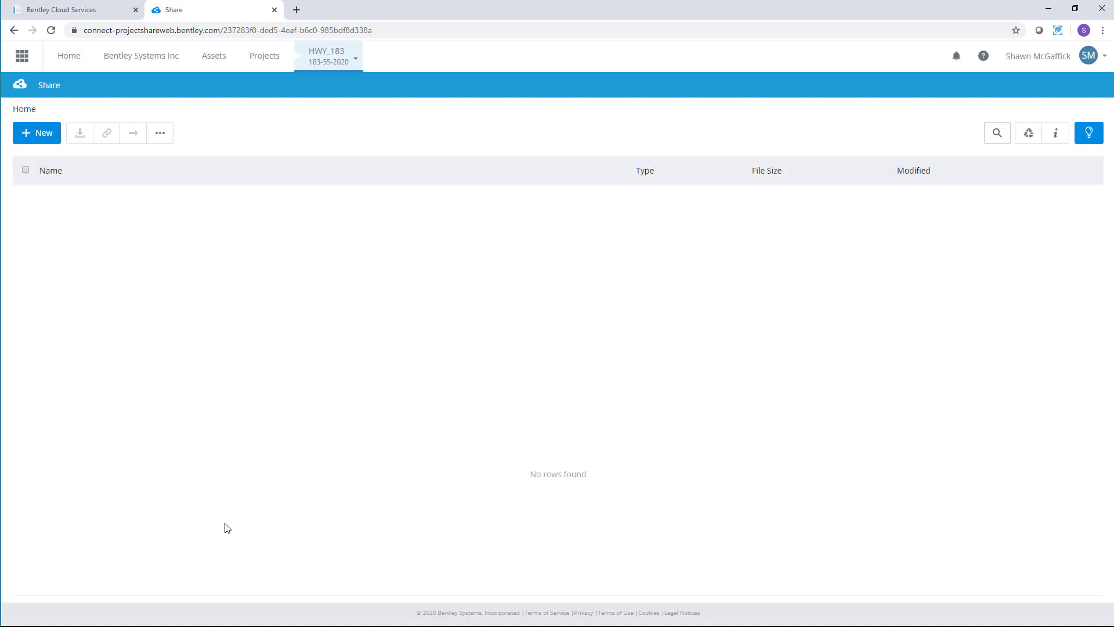
pyautogui.click(41, 134)
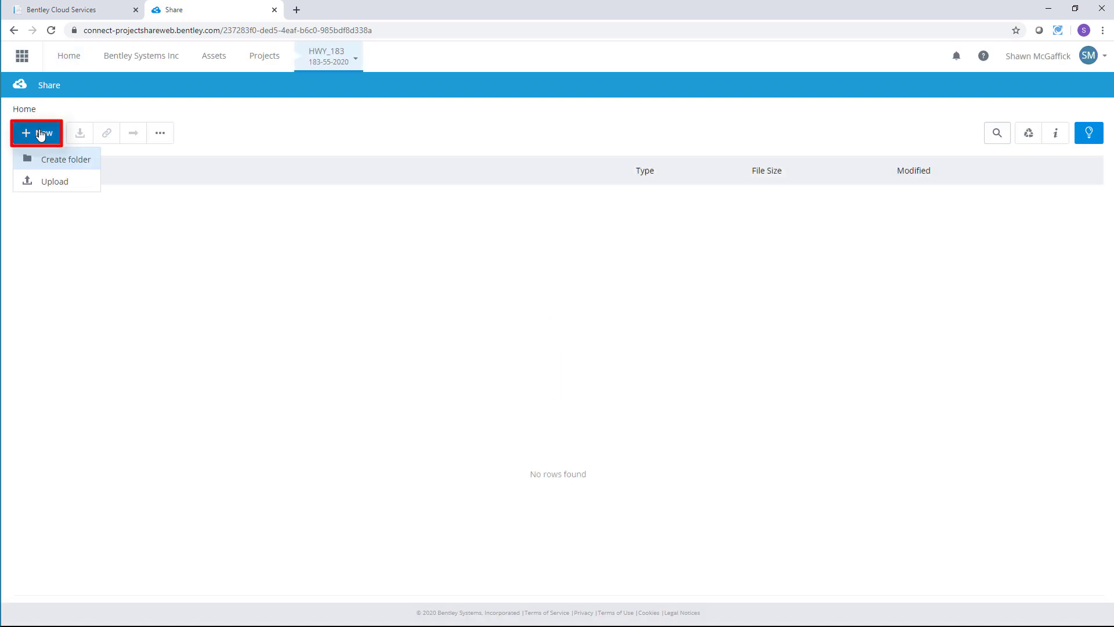
pyautogui.click(51, 159)
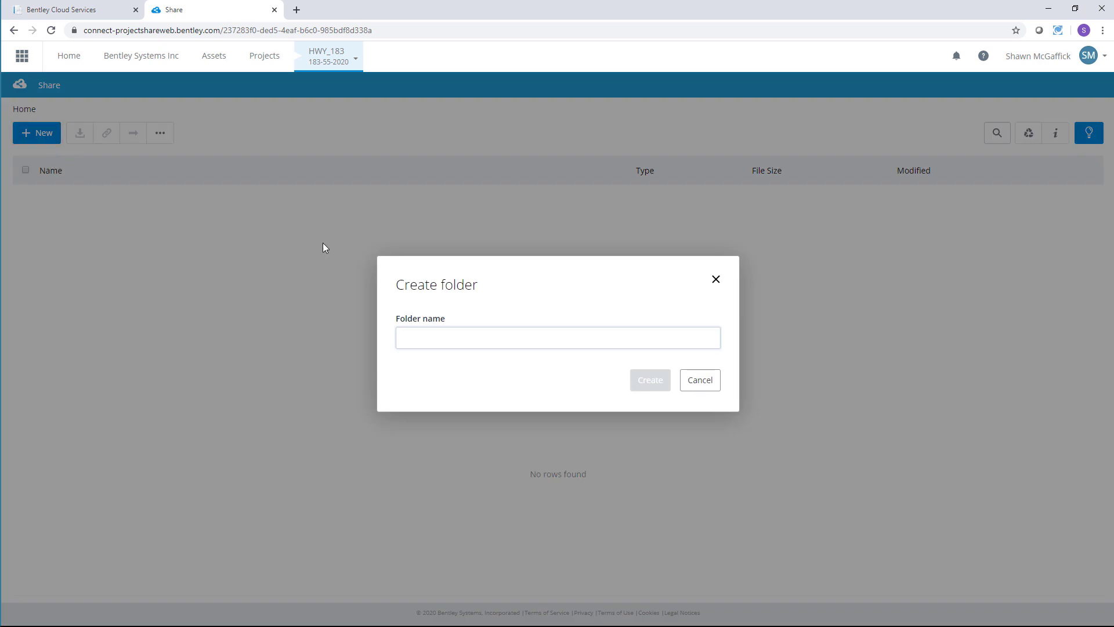
pyautogui.click(460, 334)
pyautogui.write('4413')
pyautogui.click(649, 380)
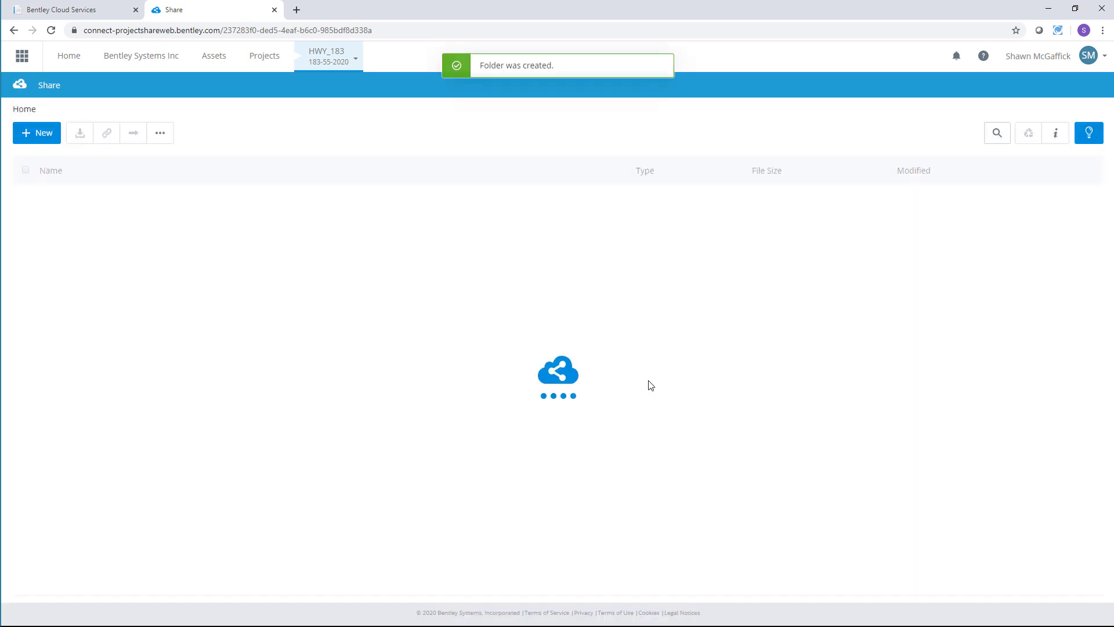
# Step: Create a REF subfolder inside MOT, then return to Home and select MOT
pyautogui.click(75, 195)
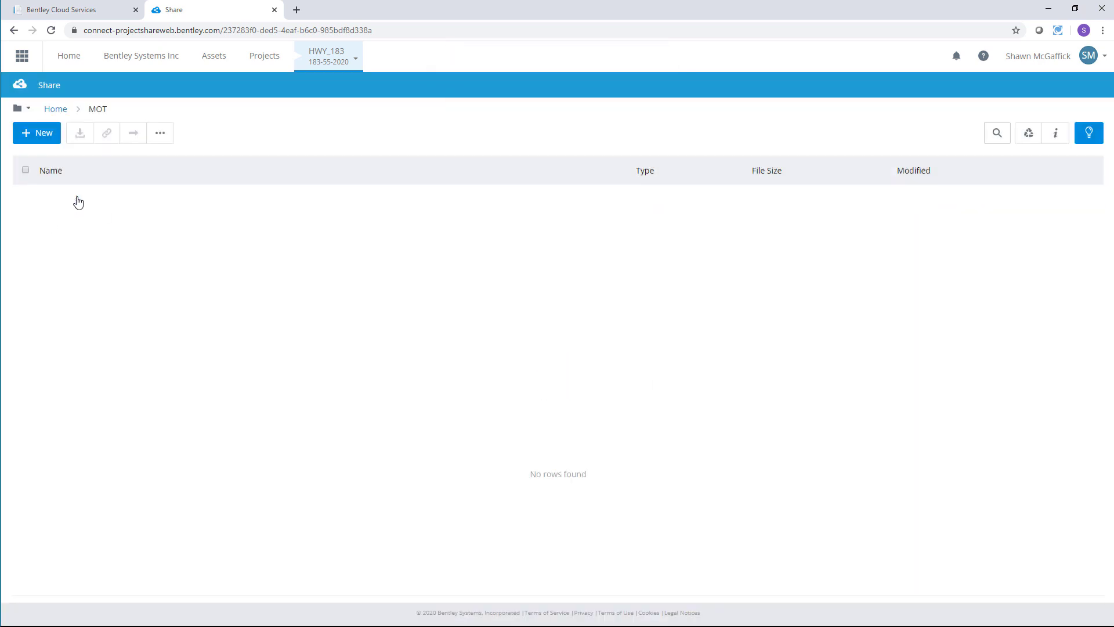
pyautogui.click(41, 138)
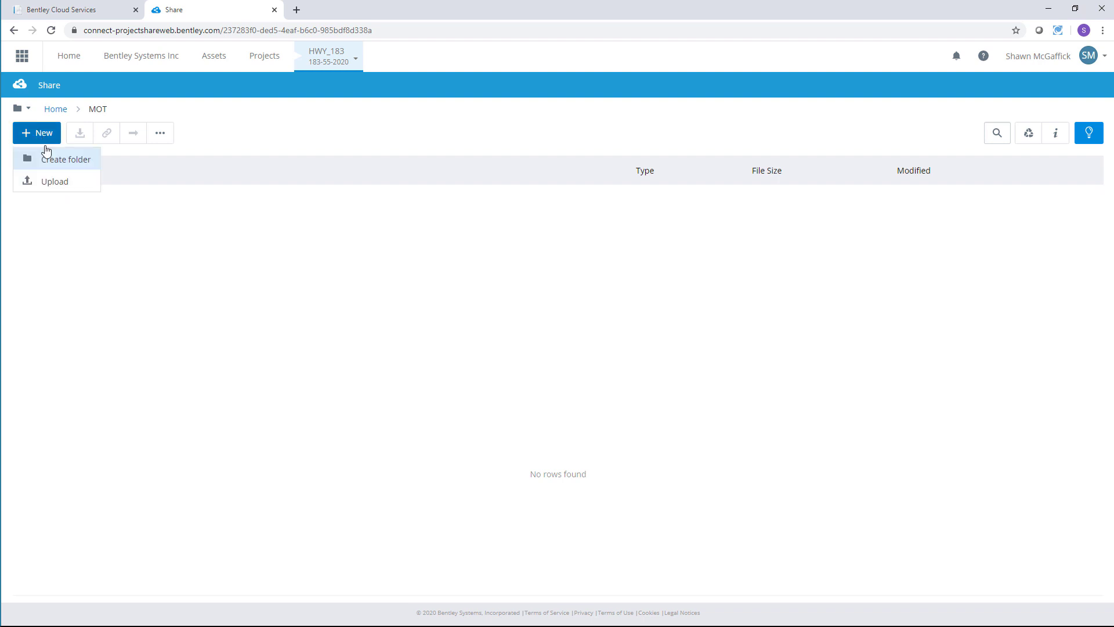
pyautogui.click(57, 164)
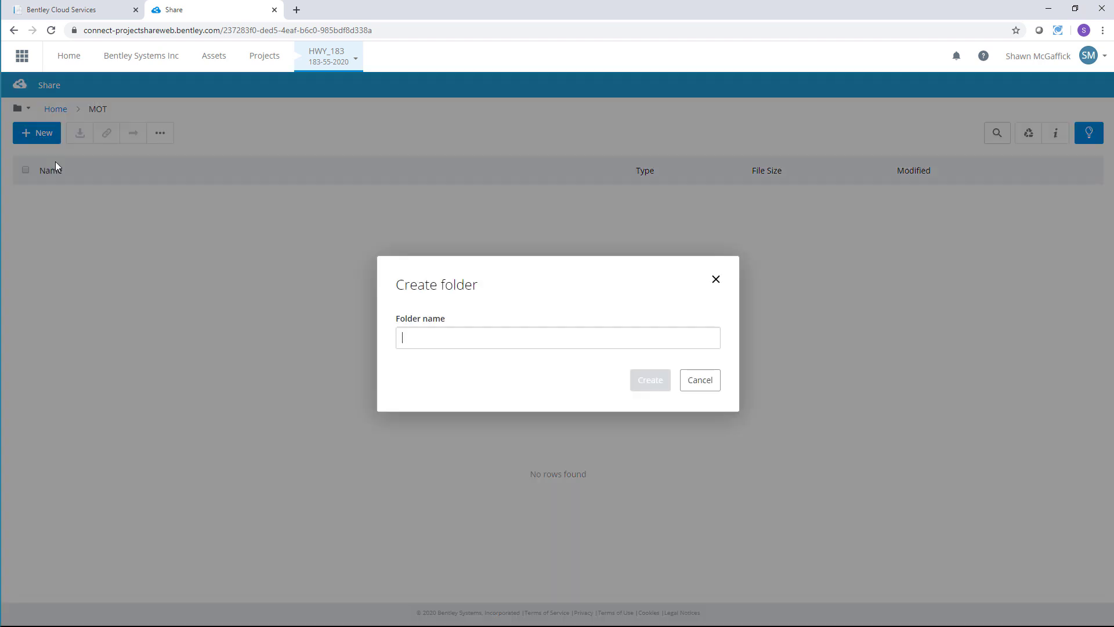
pyautogui.click(460, 342)
pyautogui.write('REF')
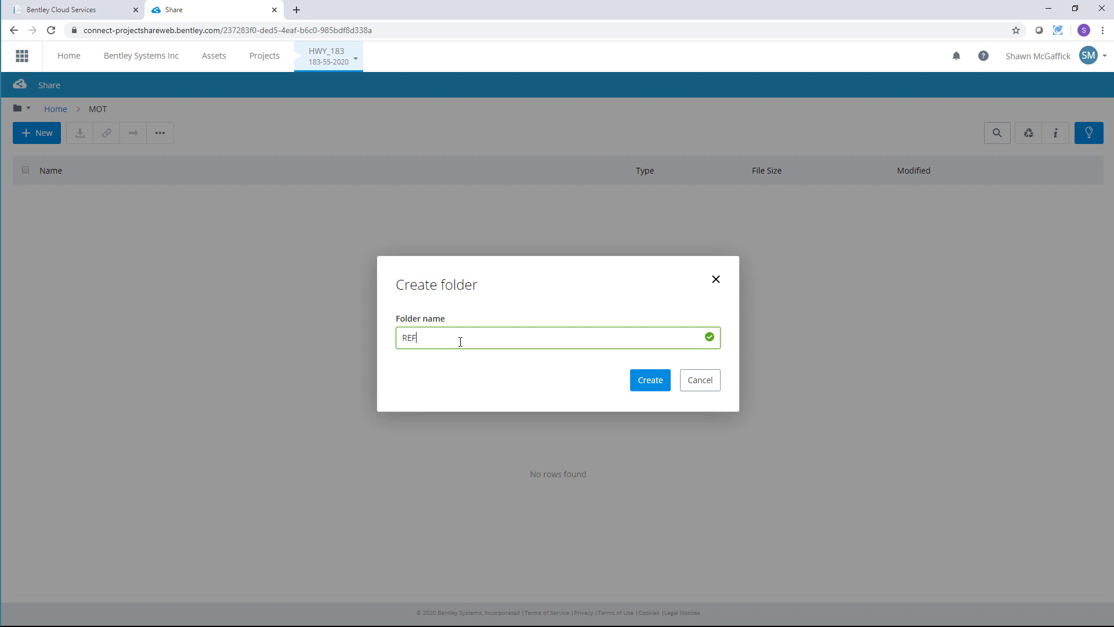
pyautogui.click(640, 377)
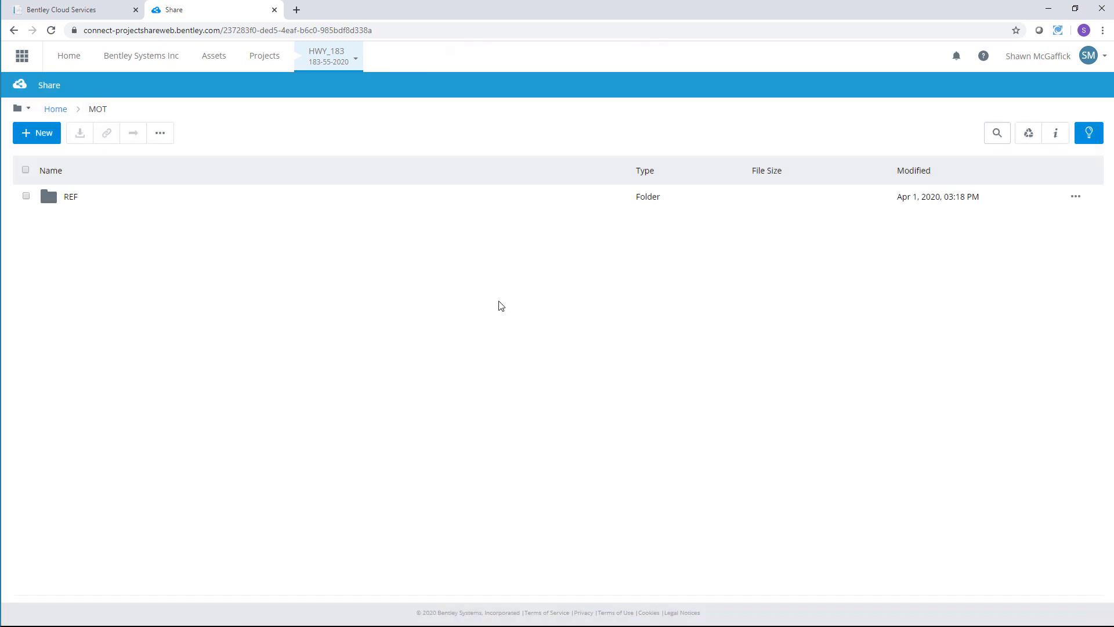
pyautogui.click(55, 114)
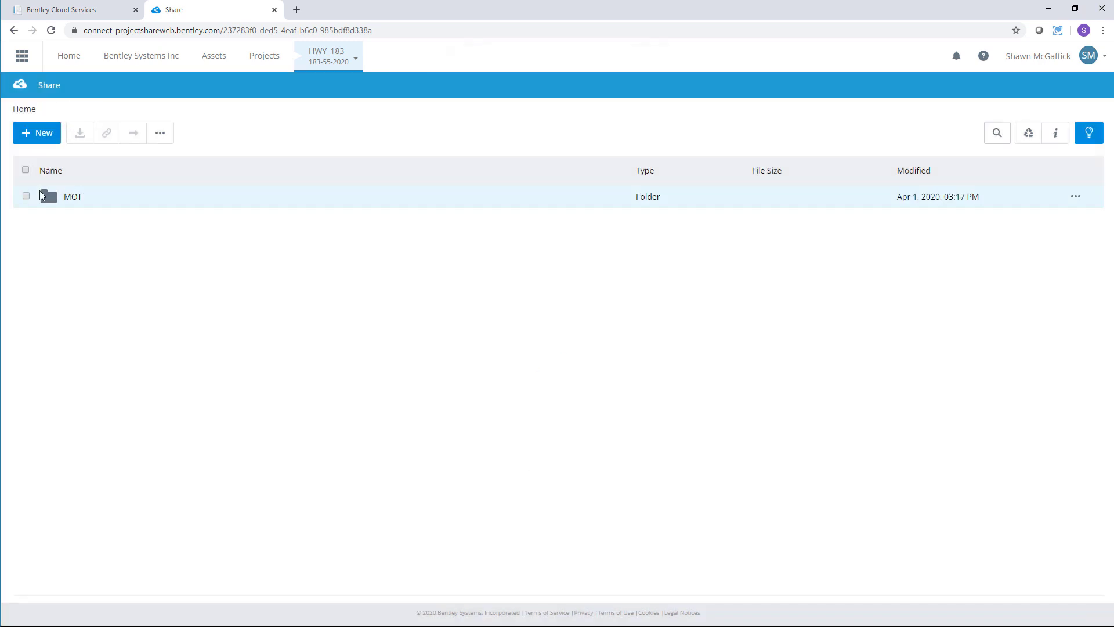
pyautogui.click(25, 197)
# Step: Set the MOT folder for synchronization from its More actions menu
pyautogui.click(160, 133)
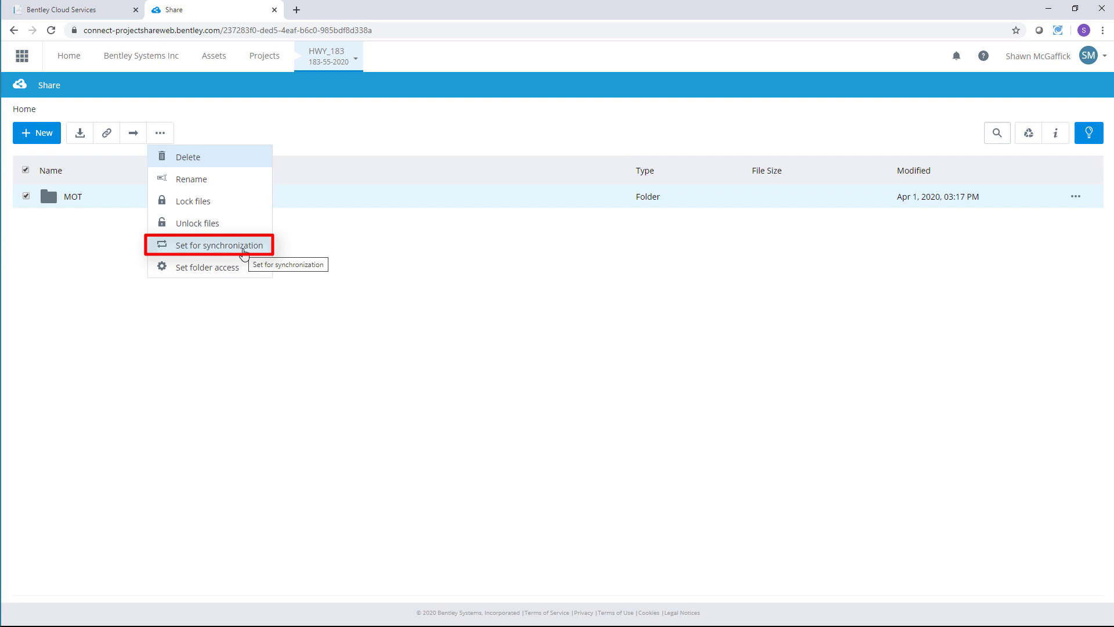
pyautogui.click(244, 250)
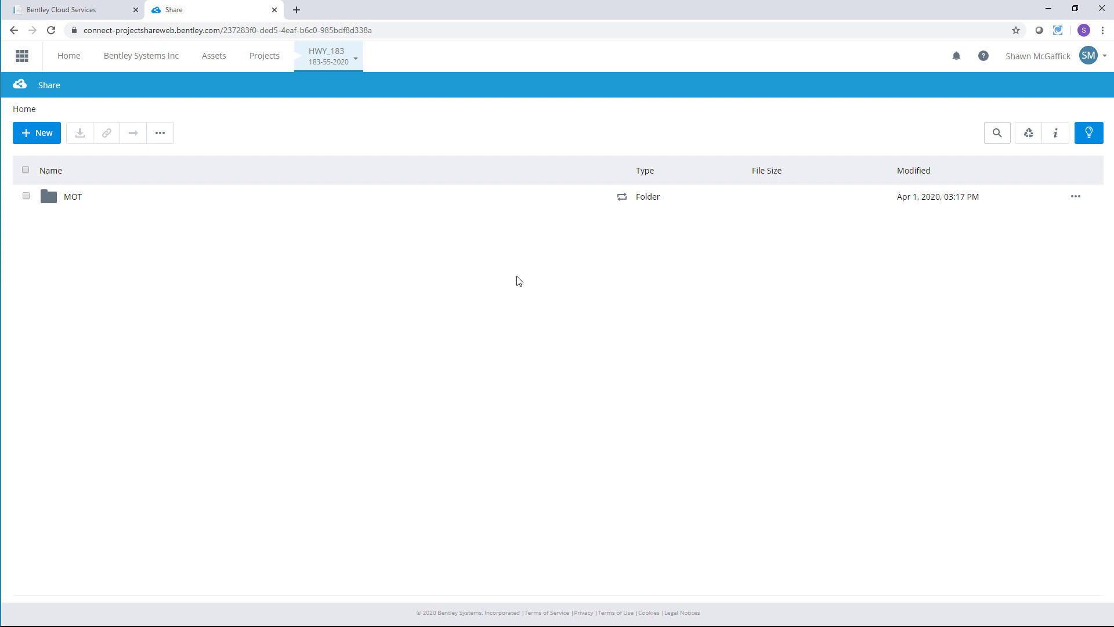
# Step: Upload Guardrail.dgn and Interchange Lighting.dgn into the MOT/REF folder
pyautogui.click(73, 197)
pyautogui.click(75, 199)
pyautogui.click(36, 132)
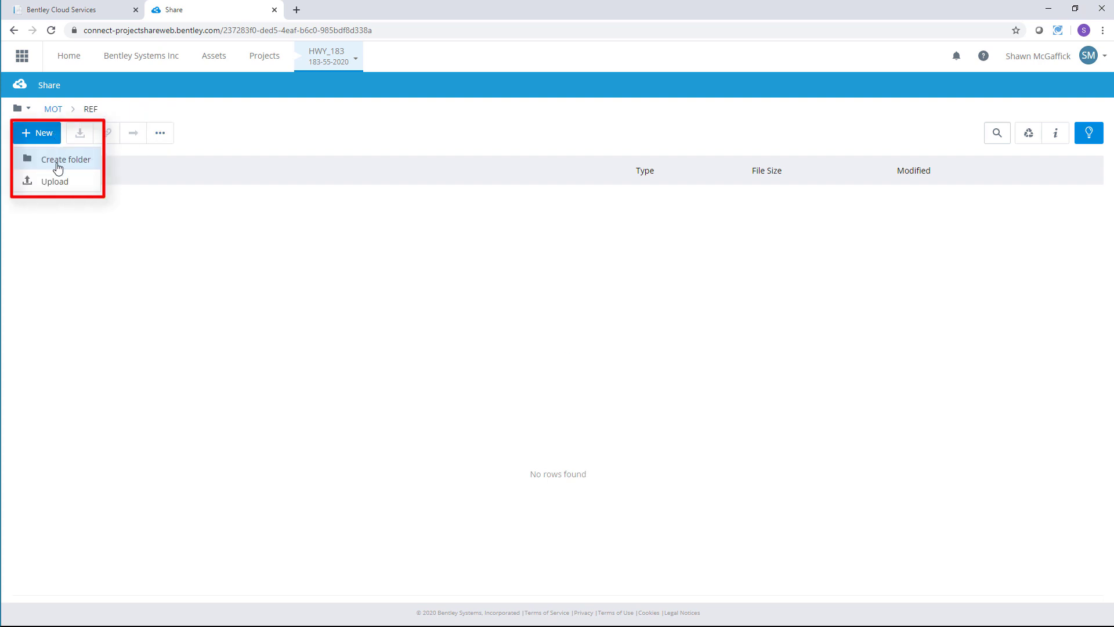
pyautogui.click(54, 180)
pyautogui.doubleClick(311, 182)
pyautogui.click(316, 182)
pyautogui.keyDown('shift'); pyautogui.click(320, 195); pyautogui.keyUp('shift')
pyautogui.click(812, 432)
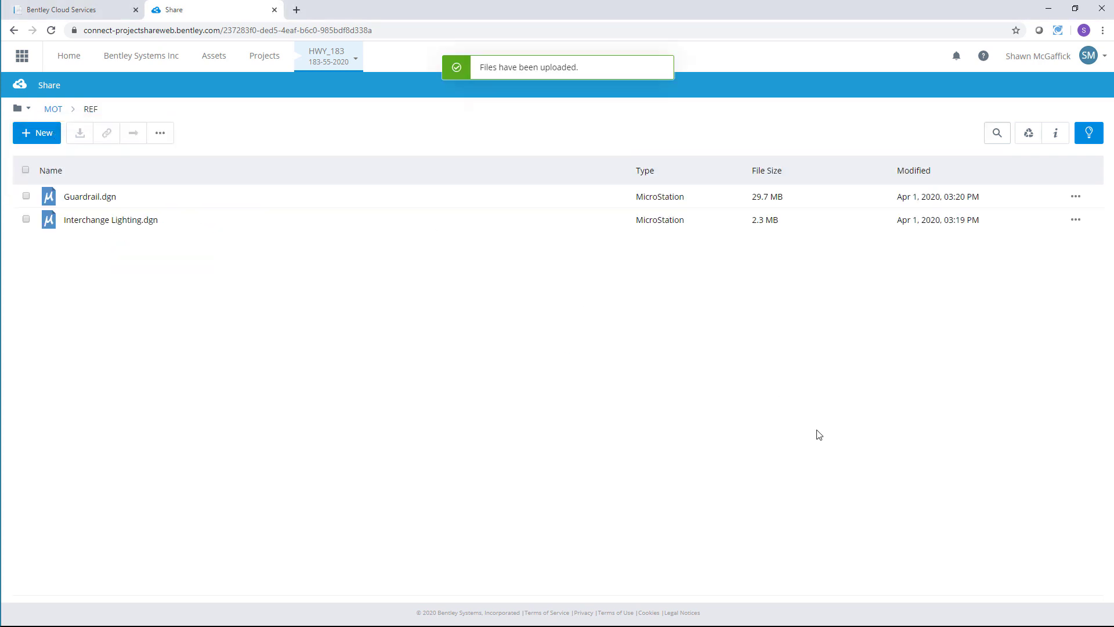
# Step: Upload HWY 183.dgn into the MOT folder
pyautogui.click(52, 111)
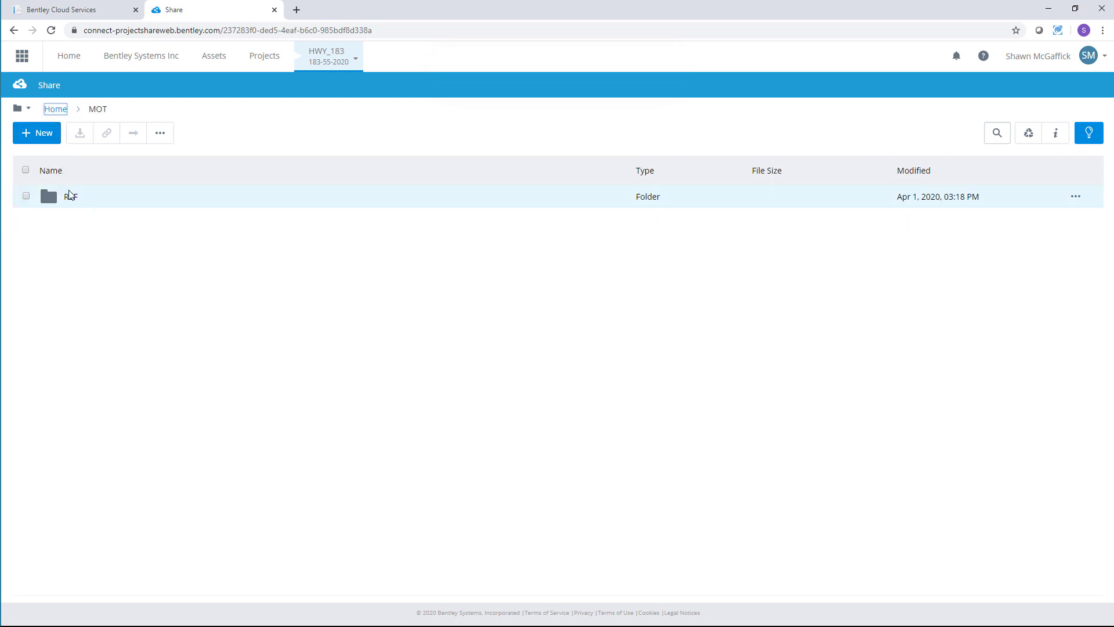
pyautogui.click(41, 137)
pyautogui.click(58, 184)
pyautogui.click(281, 130)
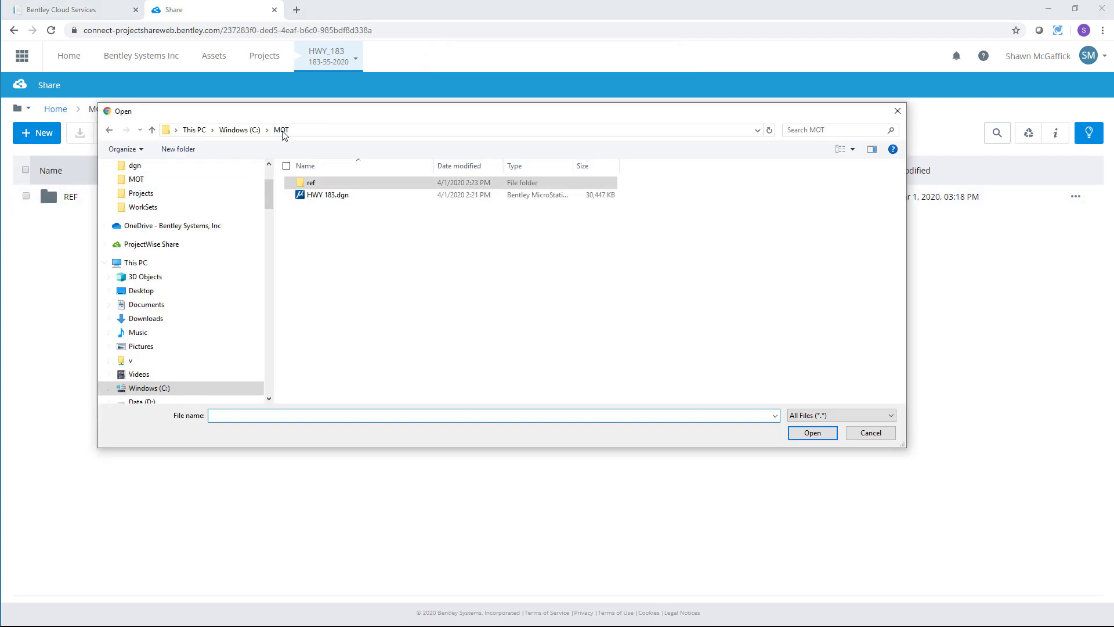
pyautogui.click(323, 196)
pyautogui.click(818, 436)
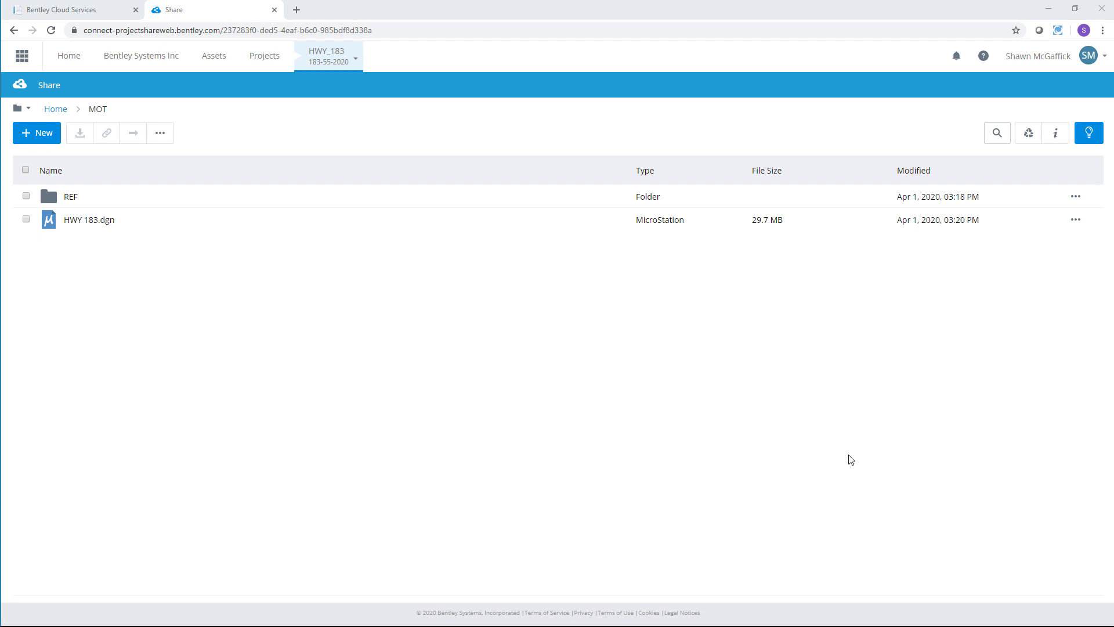
pyautogui.hotkey('alt', 'Tab')
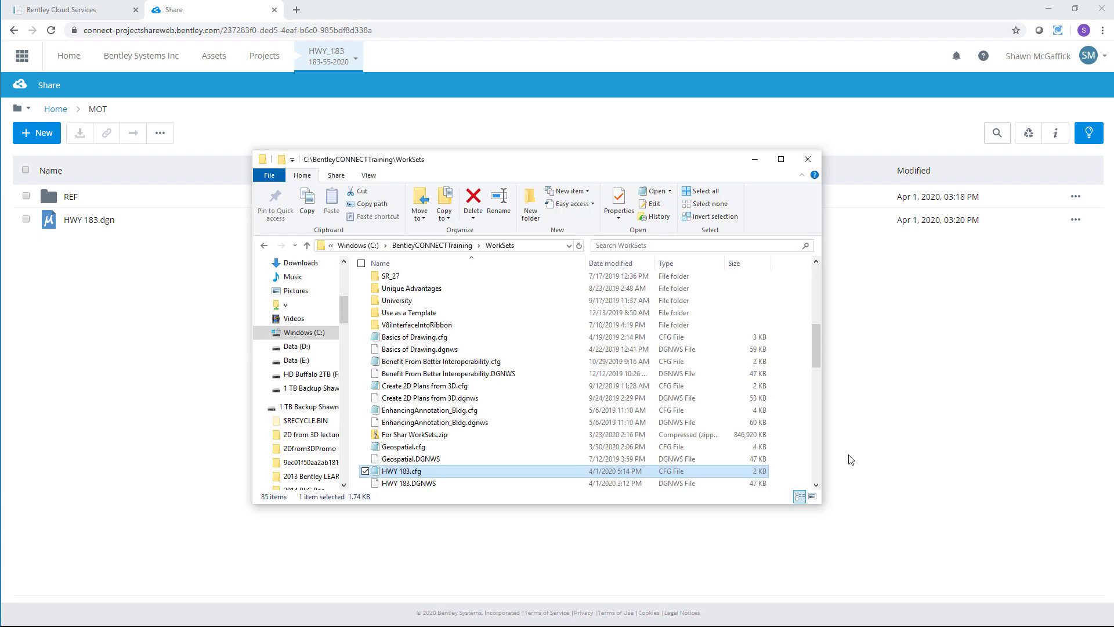
# Step: Open HWY 183.cfg from the WorkSets folder in a maximized Notepad for editing
pyautogui.doubleClick(443, 471)
pyautogui.click(443, 474)
pyautogui.click(851, 14)
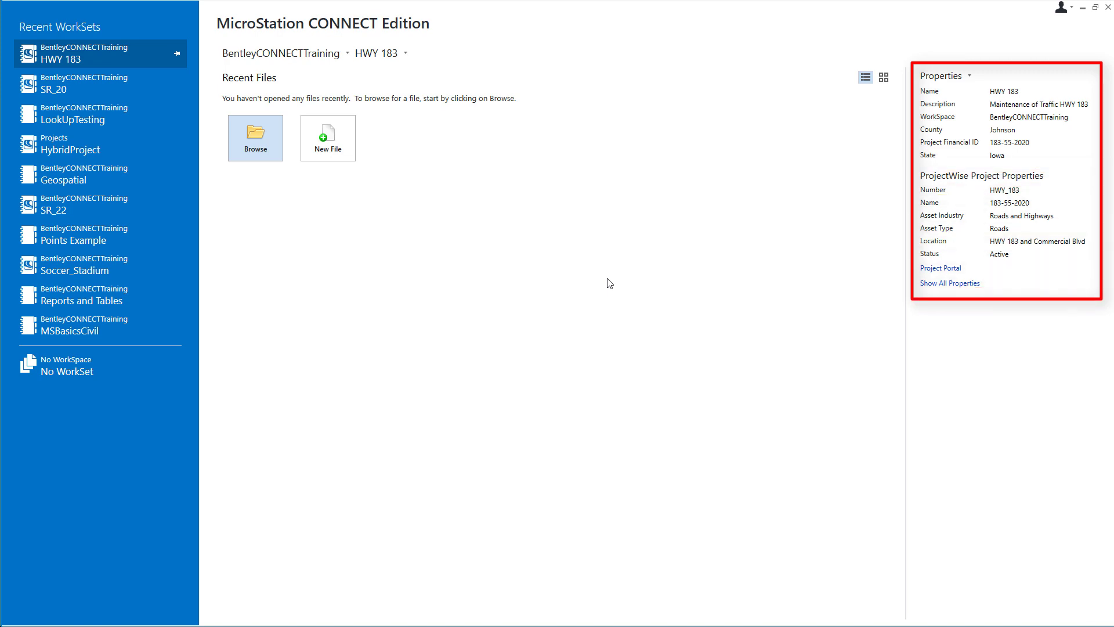
# Step: Browse ProjectWise Share > 183-55-2020 > MOT and open HWY 183.dgn
pyautogui.click(252, 140)
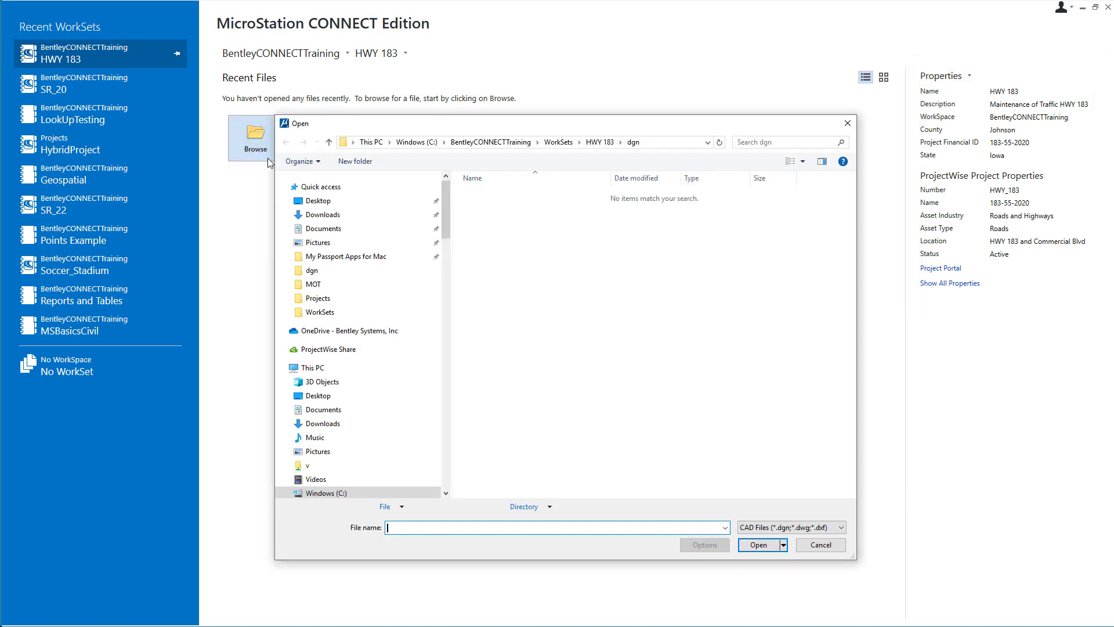
pyautogui.click(282, 349)
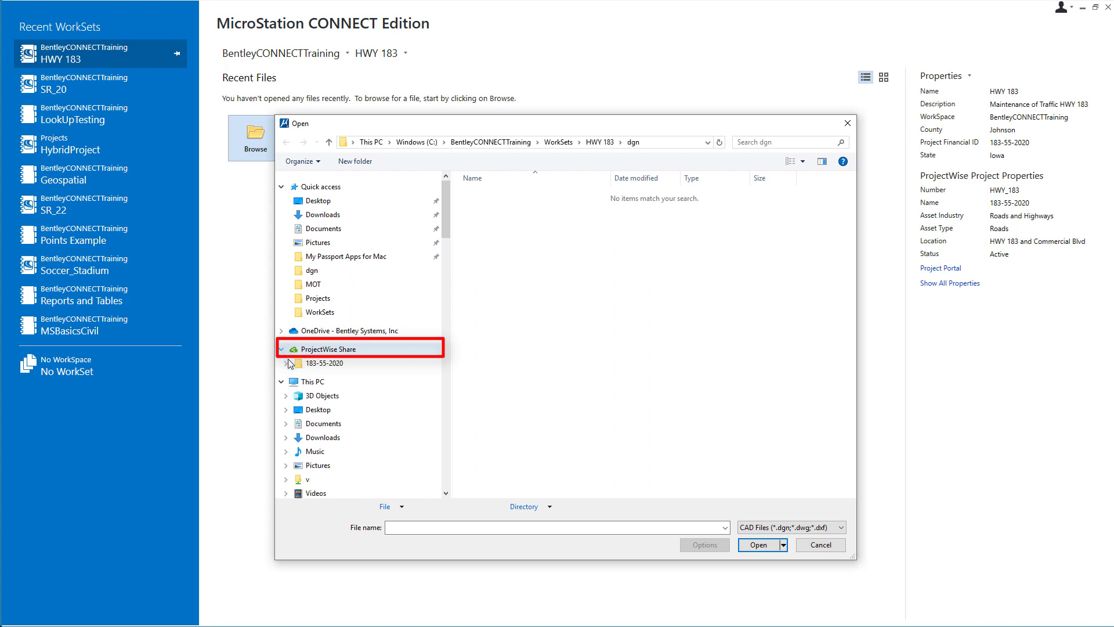
pyautogui.click(285, 363)
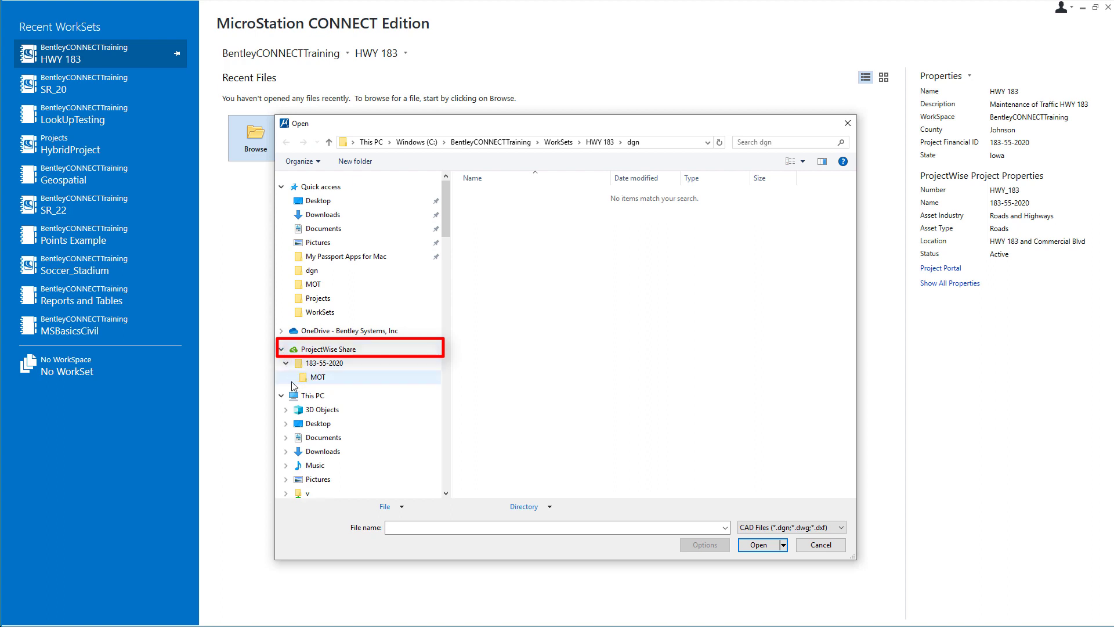
pyautogui.click(290, 376)
pyautogui.click(320, 378)
pyautogui.click(322, 391)
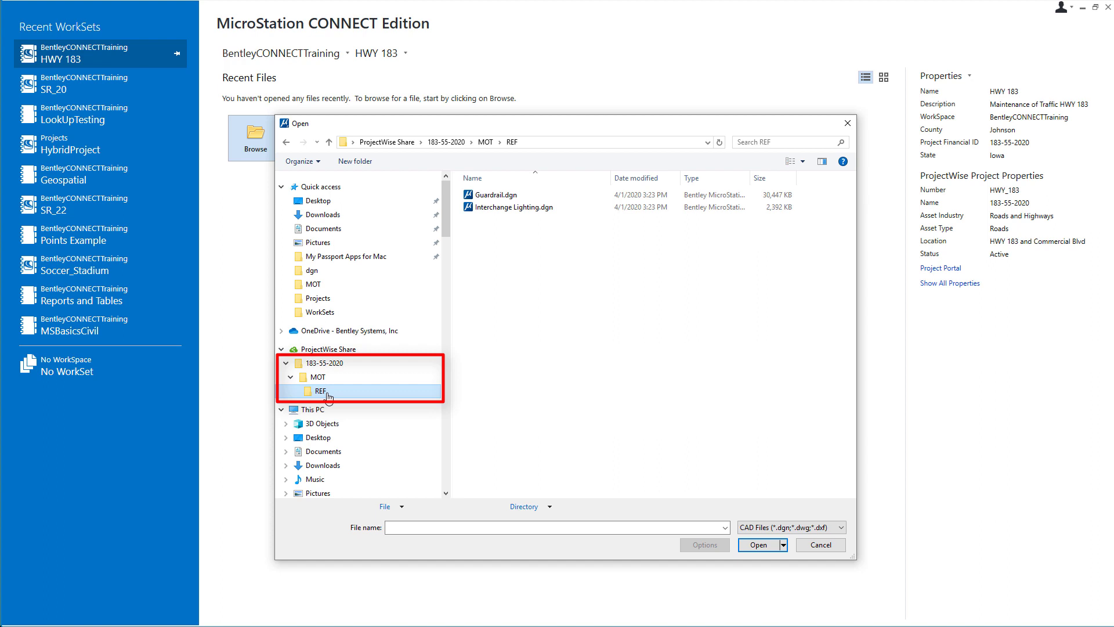
pyautogui.click(328, 382)
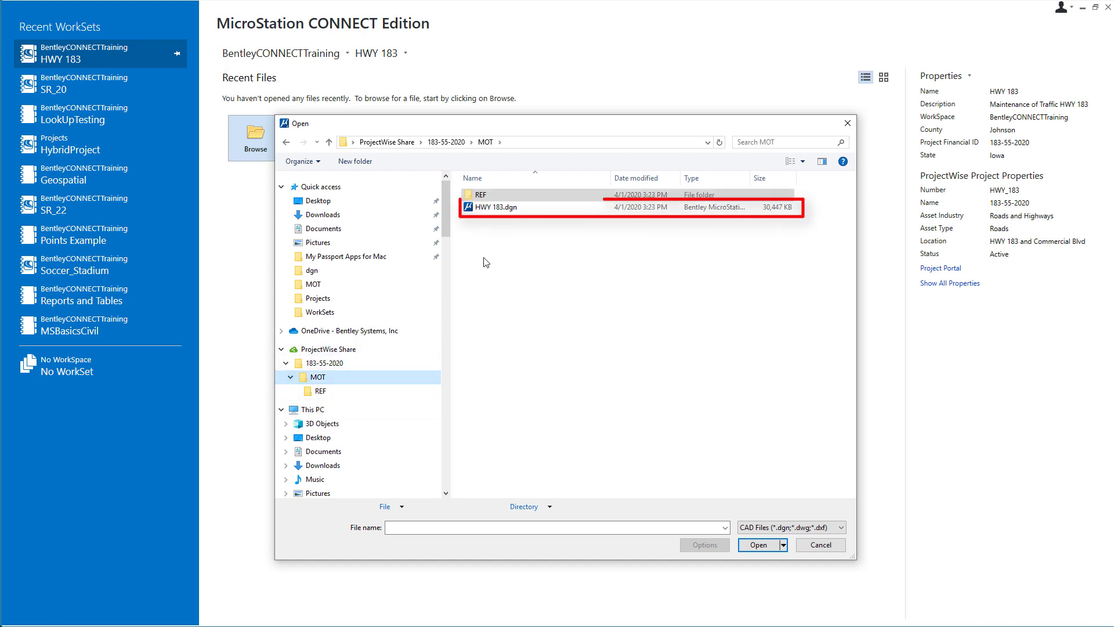
pyautogui.click(505, 210)
pyautogui.click(759, 544)
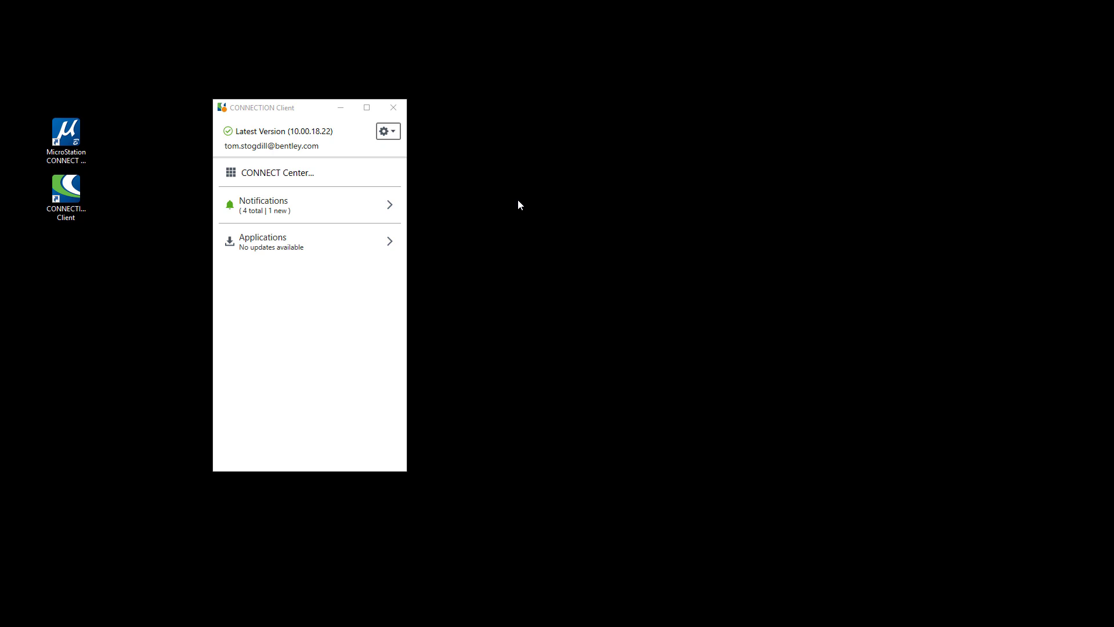
# Step: Search all ProjectWise projects for 'hwy' and open the HWY_183 project's details and shared files
pyautogui.click(292, 170)
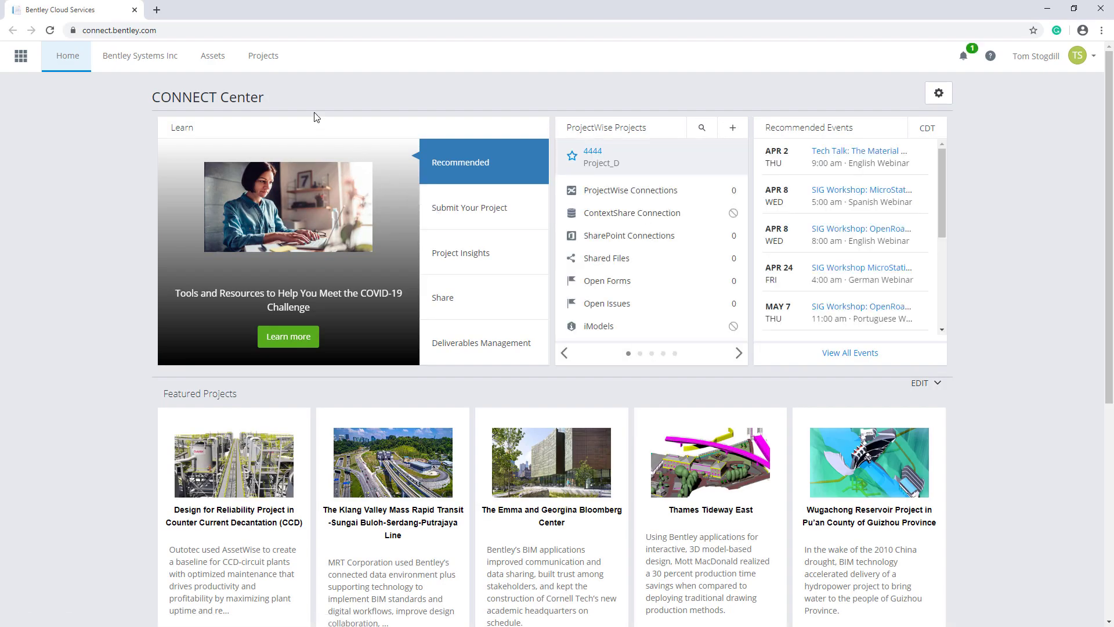
pyautogui.click(272, 62)
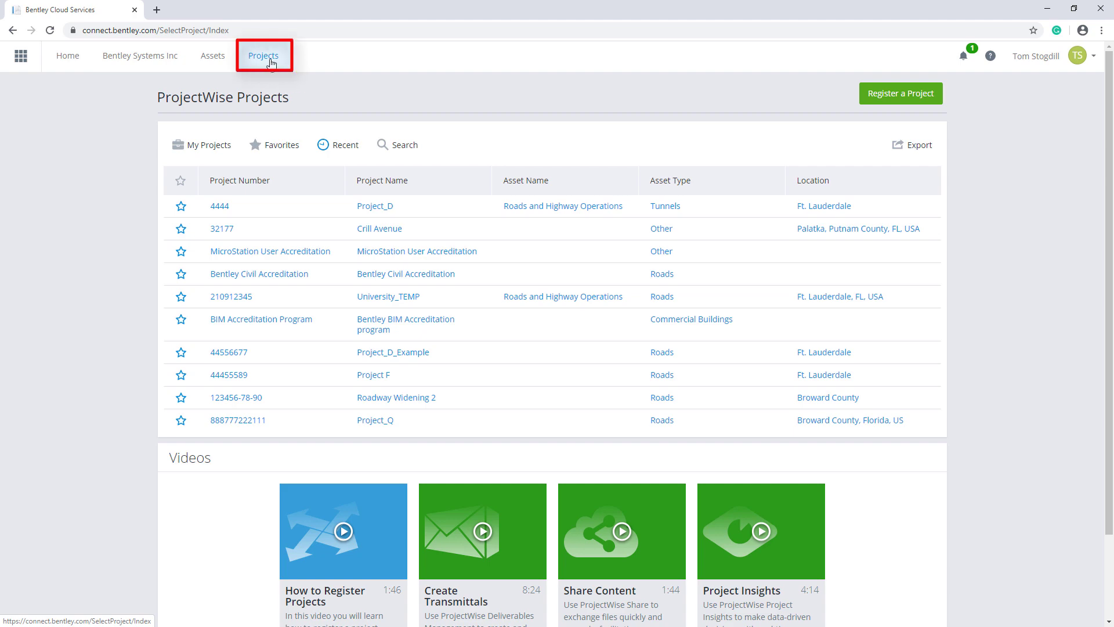
pyautogui.click(397, 146)
pyautogui.click(727, 141)
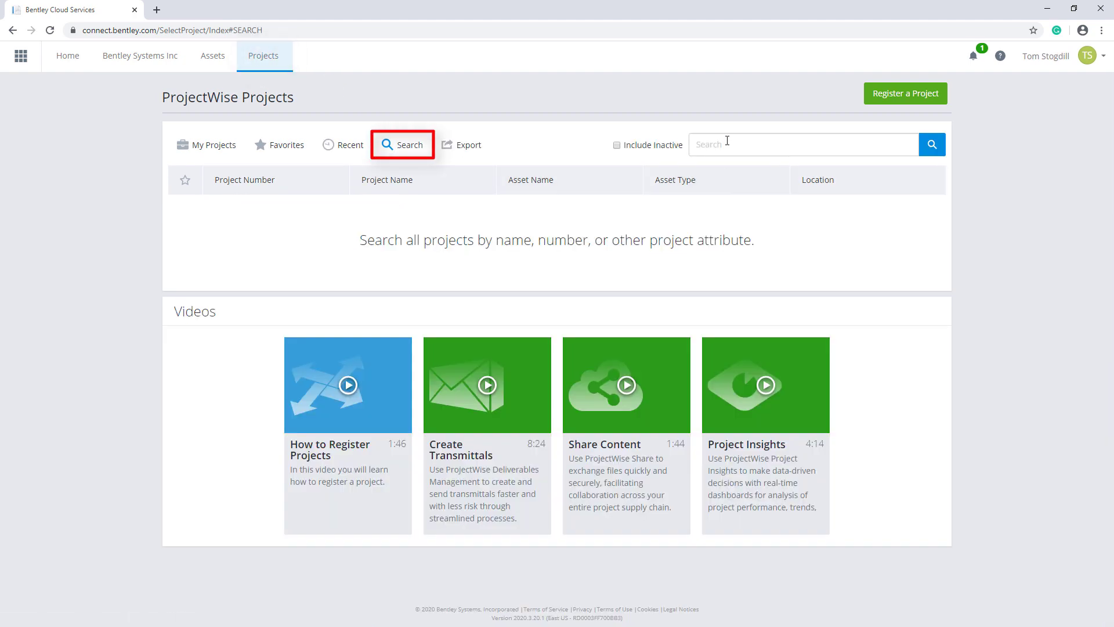
pyautogui.write('hwy')
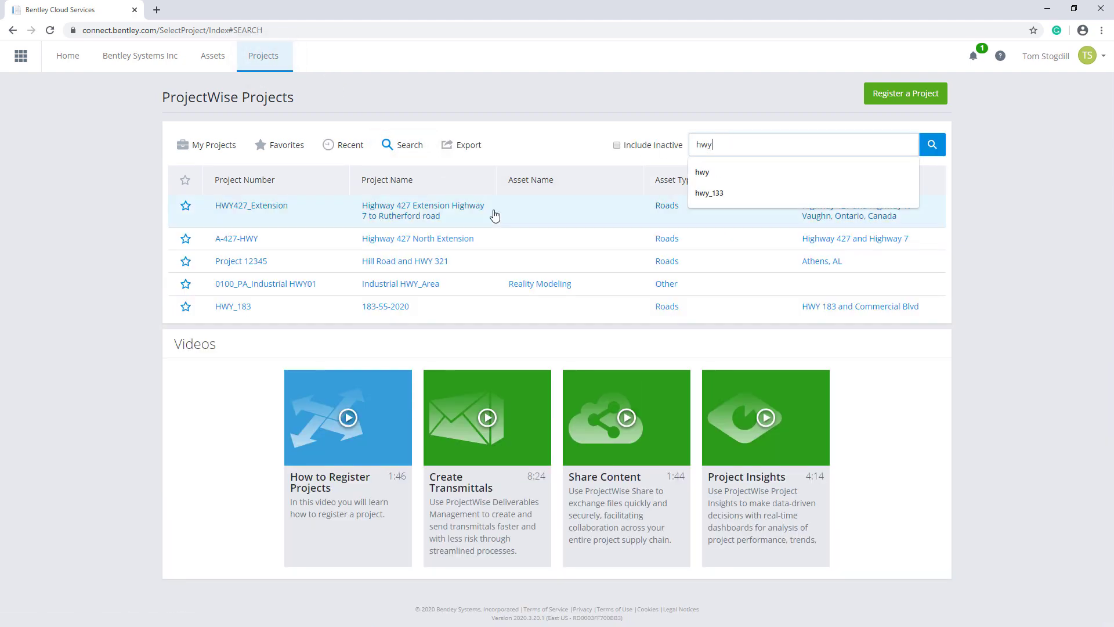
pyautogui.click(243, 309)
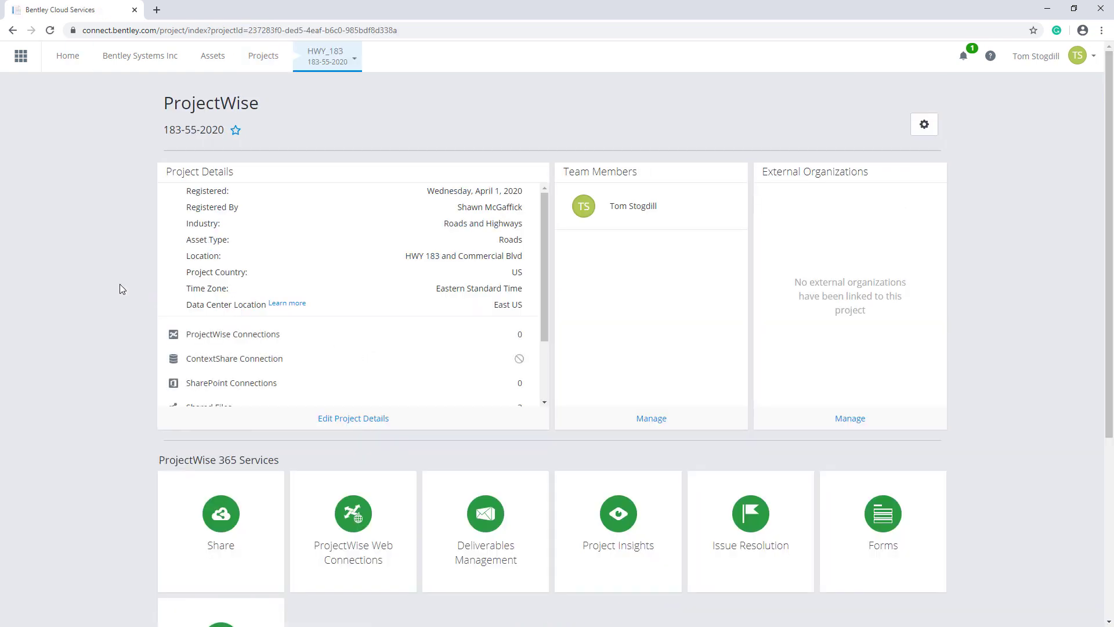
pyautogui.click(215, 515)
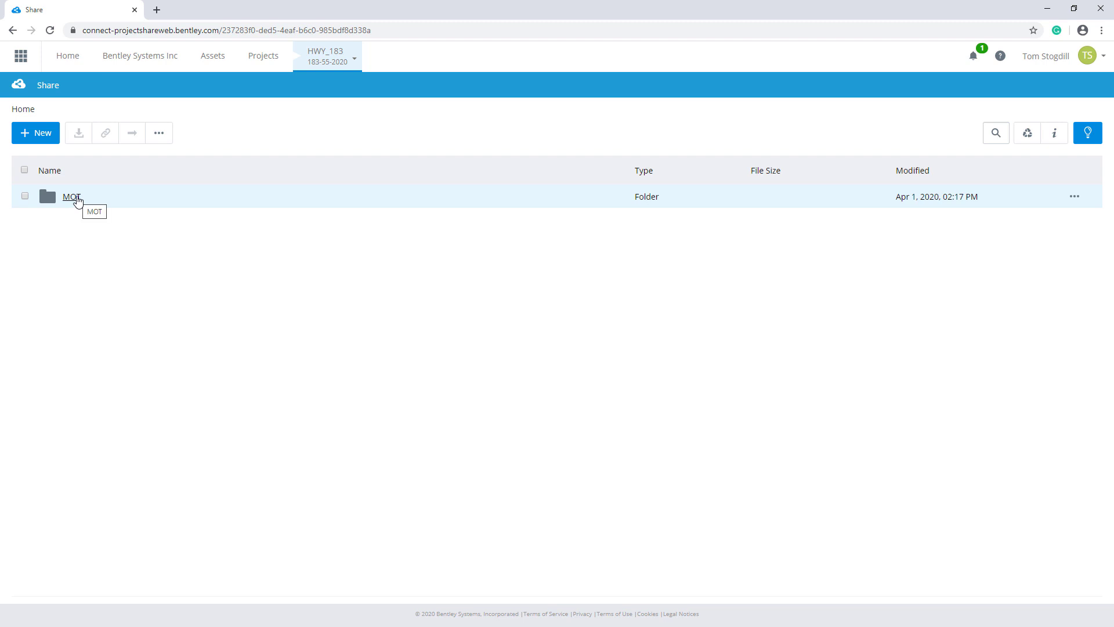
# Step: Mark the HWY_183 project's MOT folder as Set for synchronization from the More menu
pyautogui.click(25, 196)
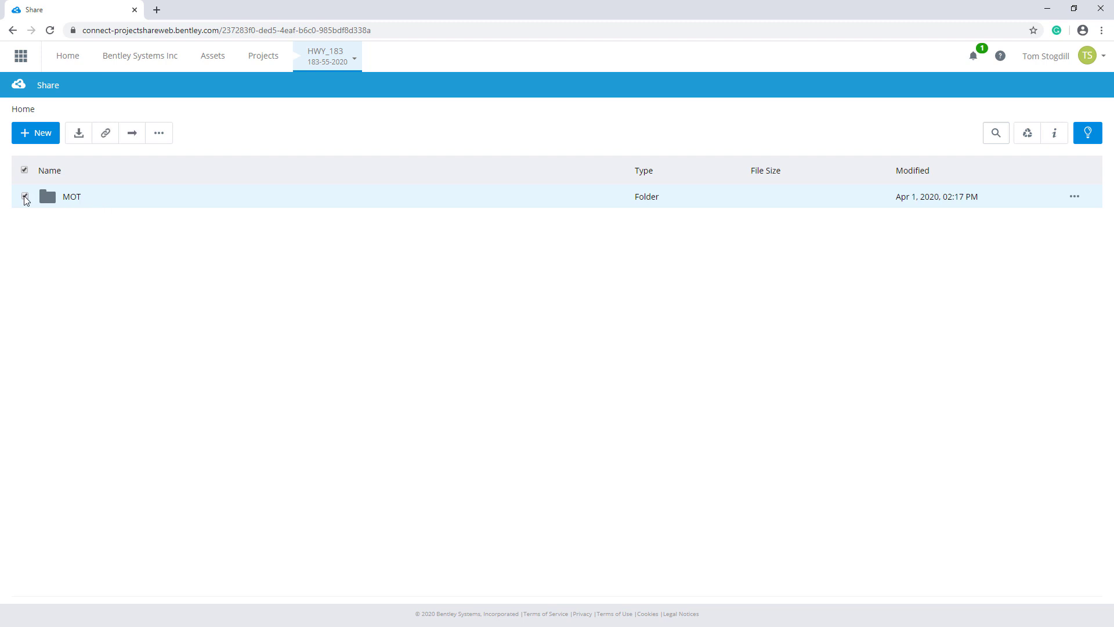
pyautogui.click(159, 133)
pyautogui.click(214, 245)
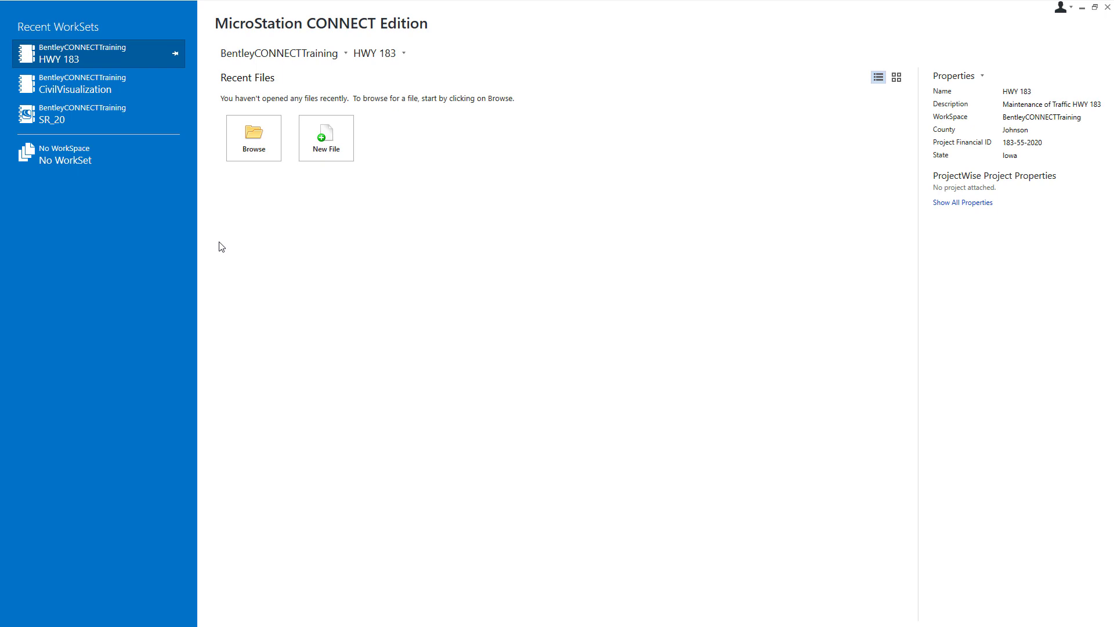
# Step: In the HWY 183 WorkSet's advanced properties, associate ProjectWise project HWY_183 (found by searching 'hwy') and save
pyautogui.click(954, 82)
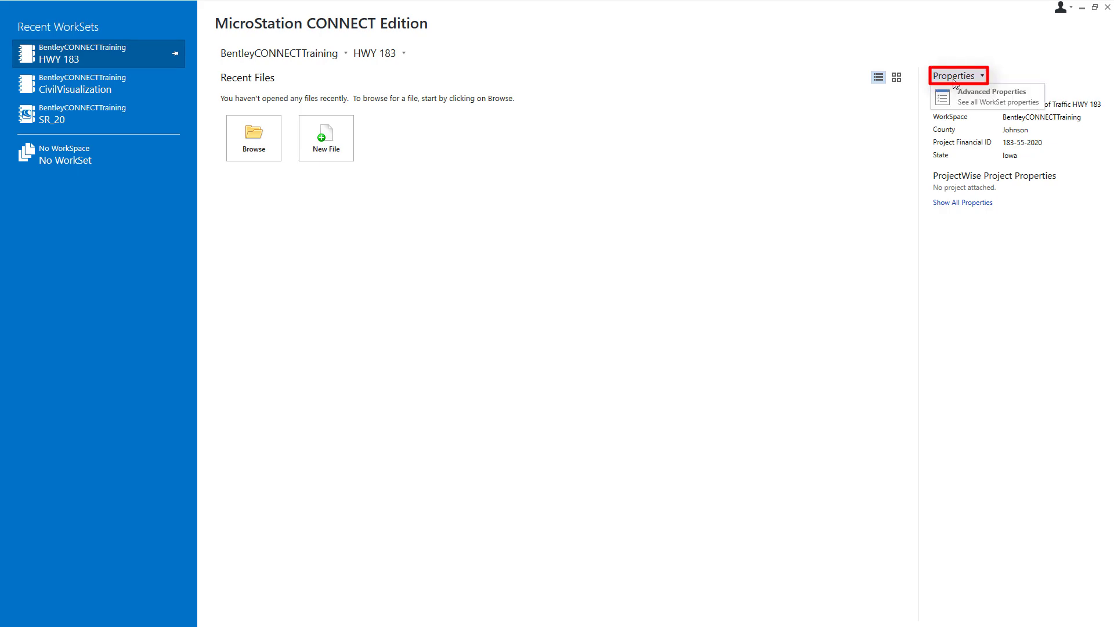
pyautogui.click(959, 95)
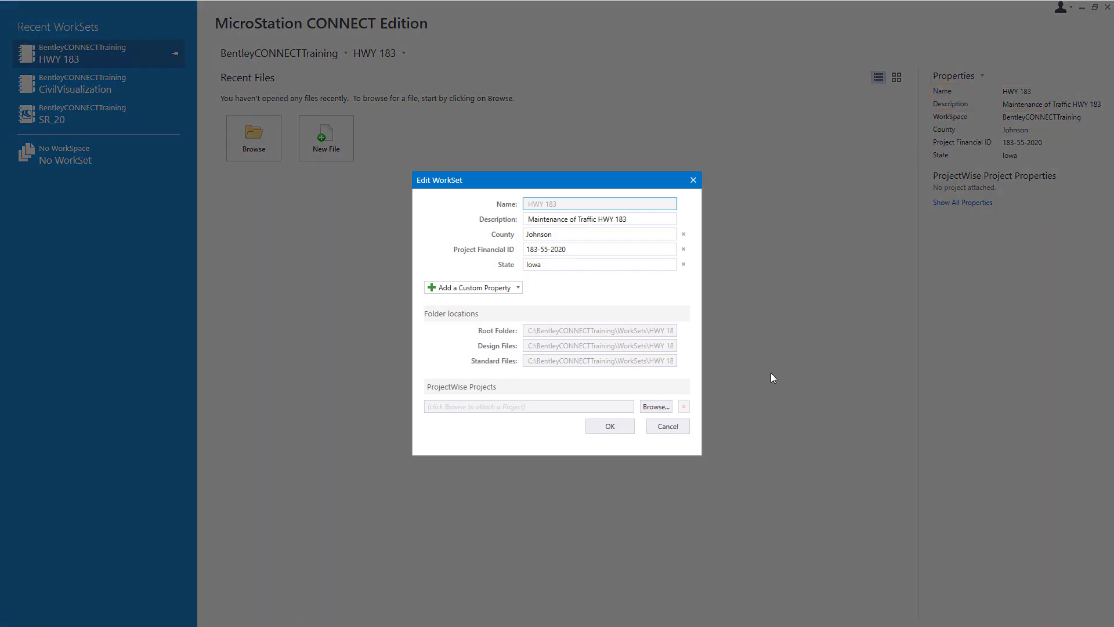
pyautogui.click(656, 406)
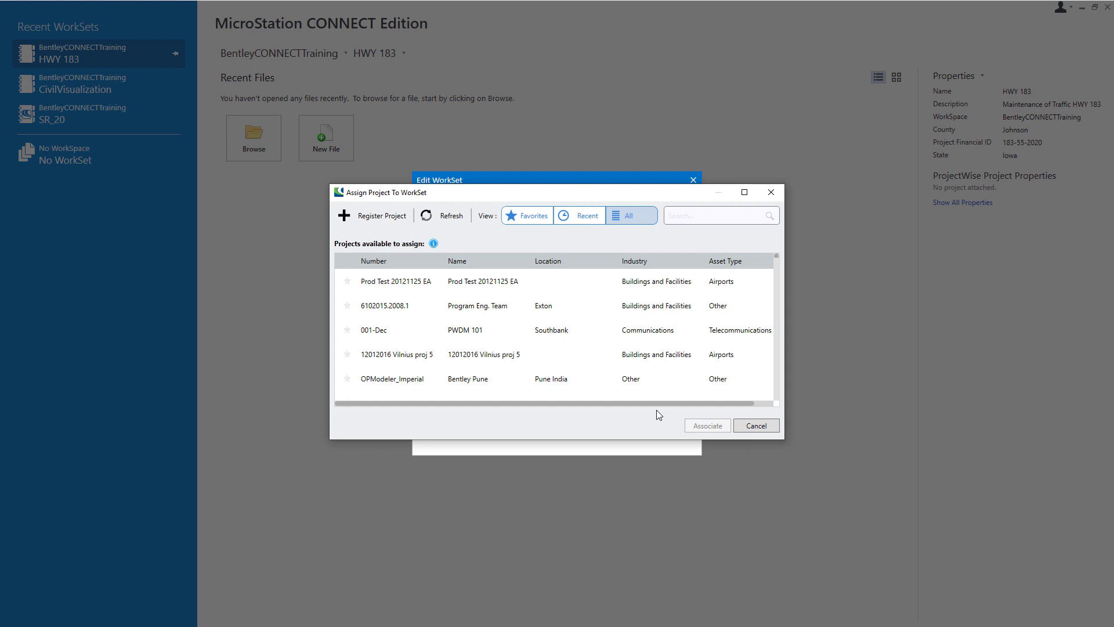
pyautogui.click(688, 215)
pyautogui.write('hwy_')
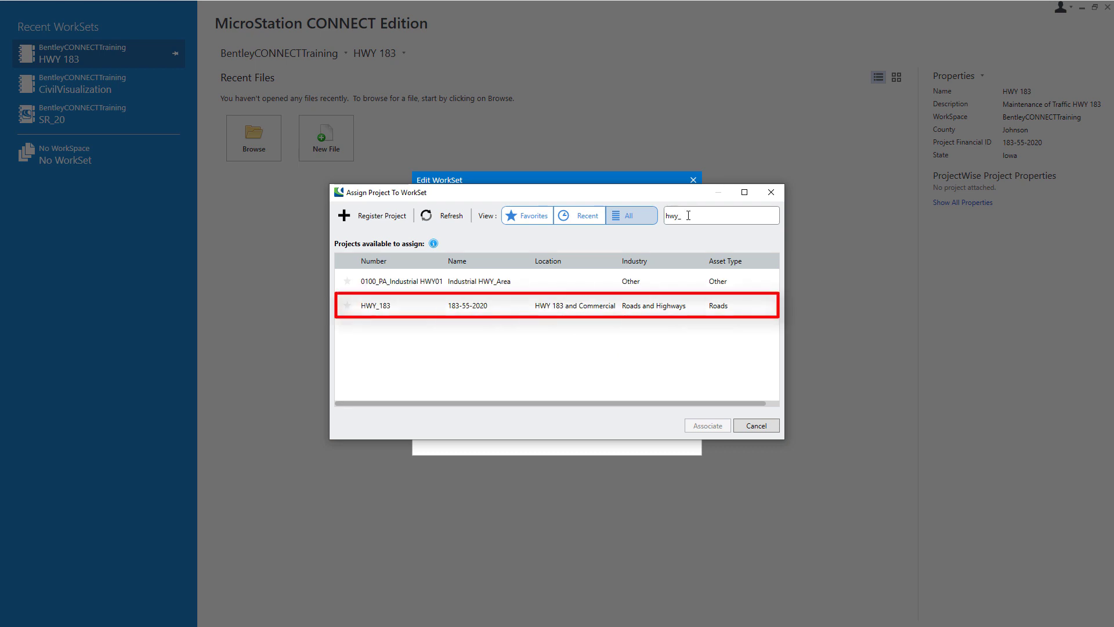
pyautogui.click(366, 307)
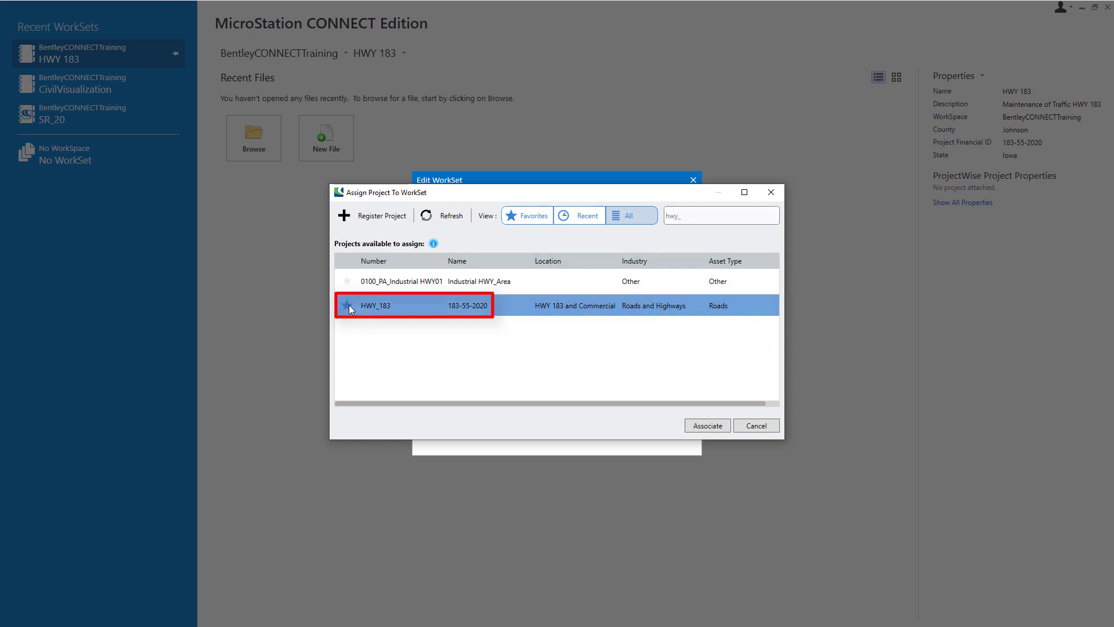
pyautogui.click(713, 431)
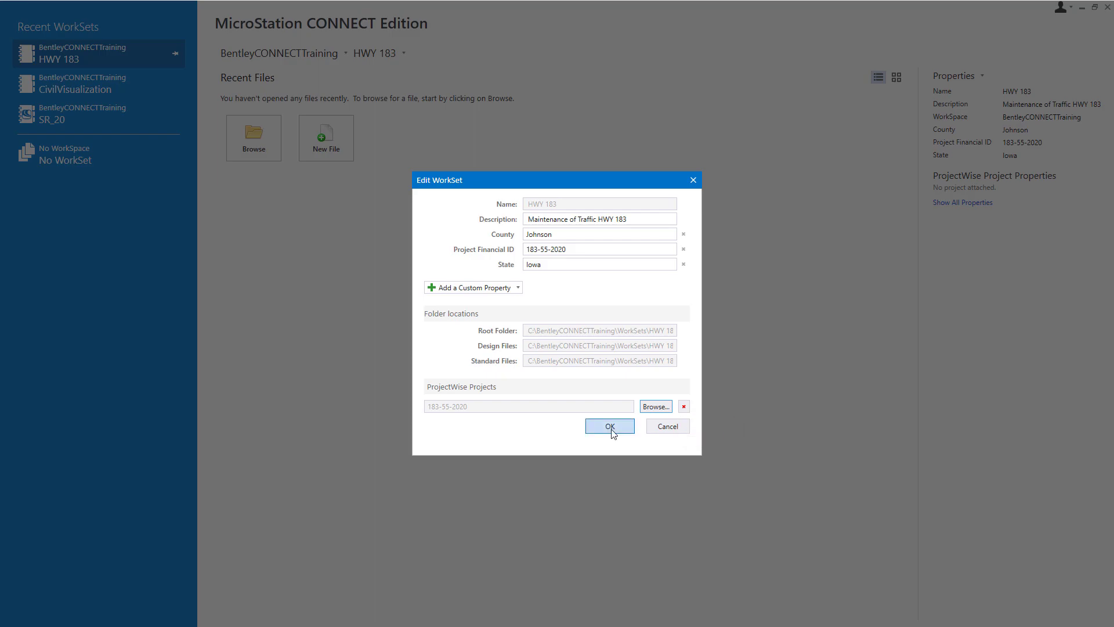
pyautogui.click(612, 431)
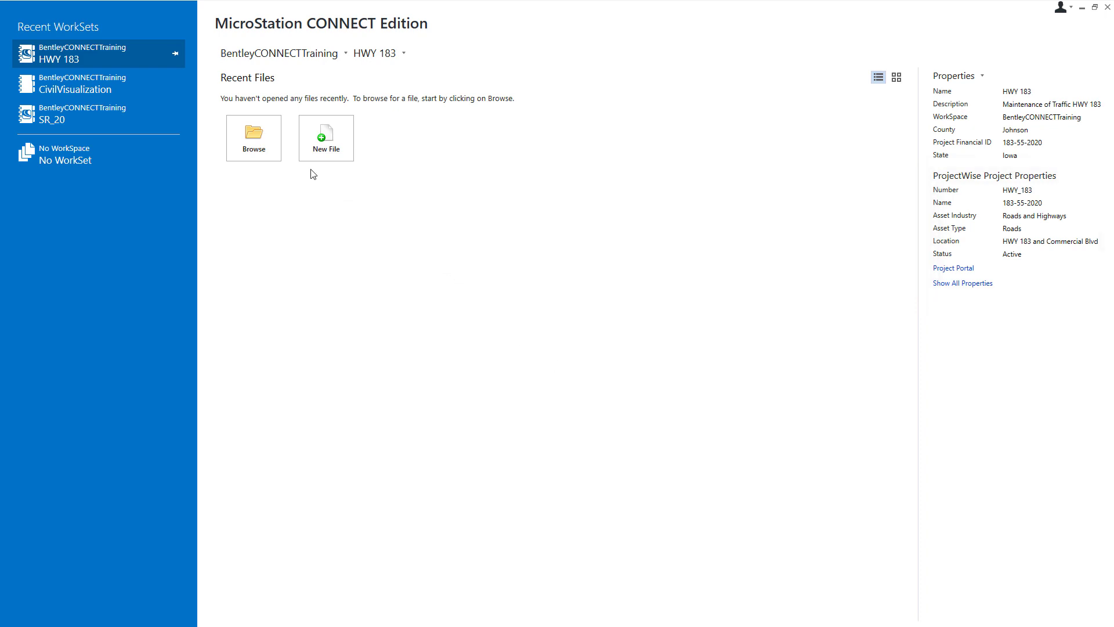
# Step: Browse to the synced 183-55-2020 share's MOT folder and open HWY 183.dgn
pyautogui.click(272, 156)
pyautogui.moveTo(169, 138); pyautogui.dragTo(168, 110)
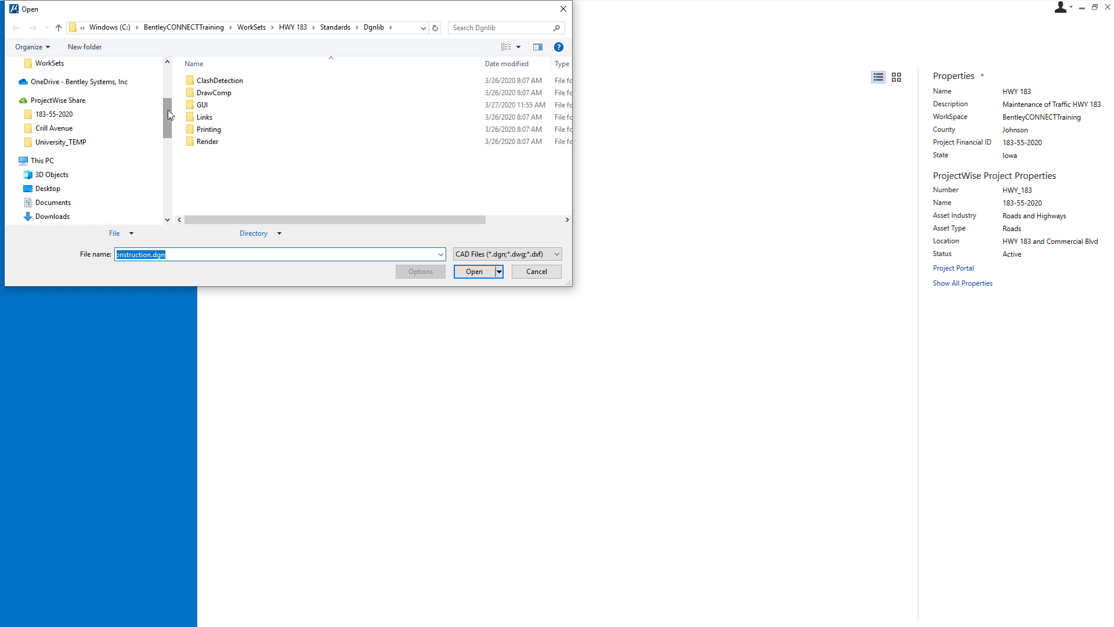
pyautogui.click(15, 114)
pyautogui.click(20, 129)
pyautogui.click(47, 130)
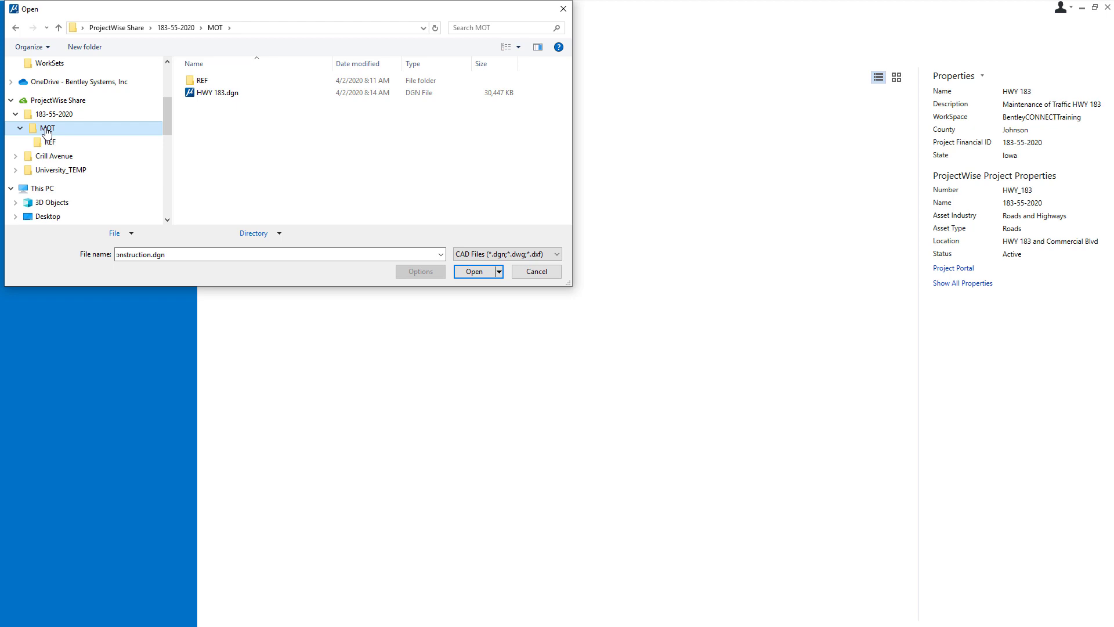
pyautogui.click(211, 96)
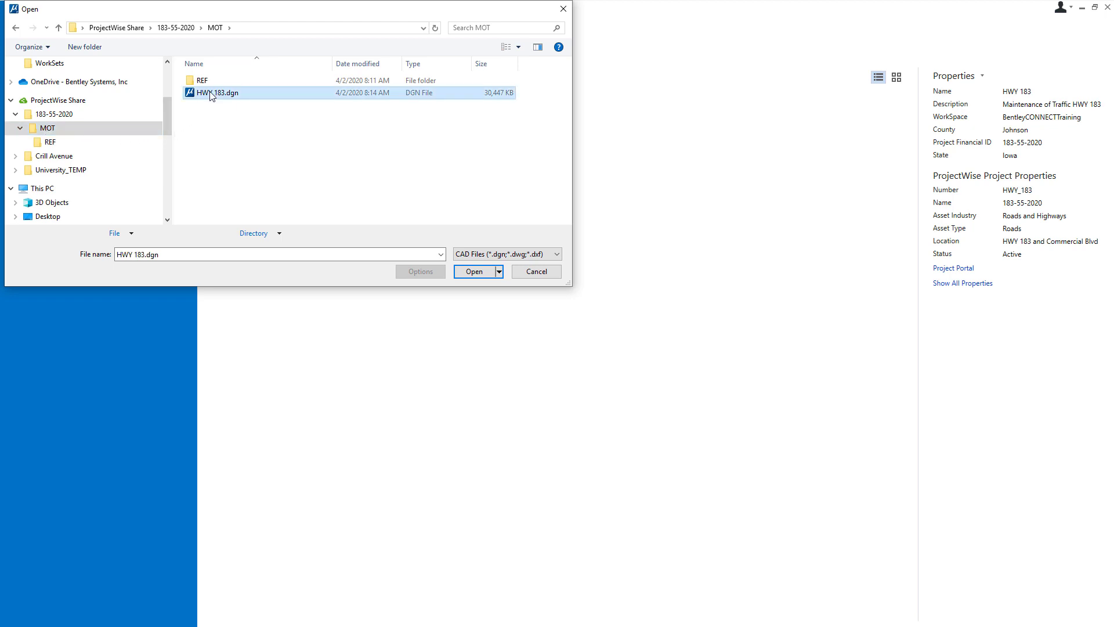
pyautogui.click(471, 272)
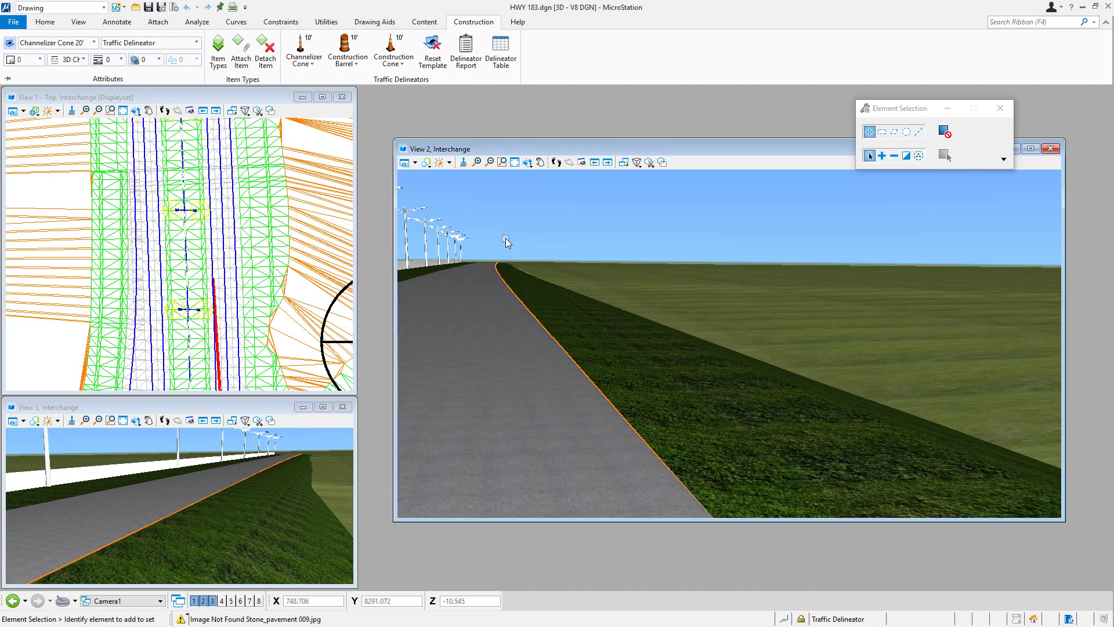
# Step: Place a three-point line of 20' construction cone delineators up the road edge in View 1
pyautogui.click(395, 65)
pyautogui.click(419, 97)
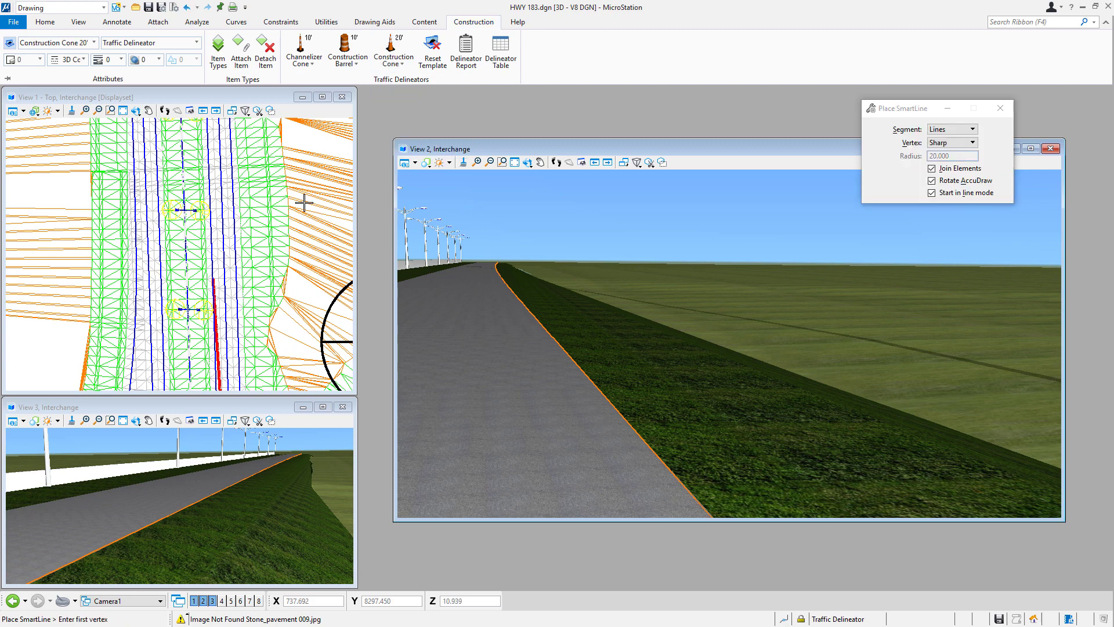
pyautogui.scroll(5, 237, 350)
pyautogui.click(282, 357)
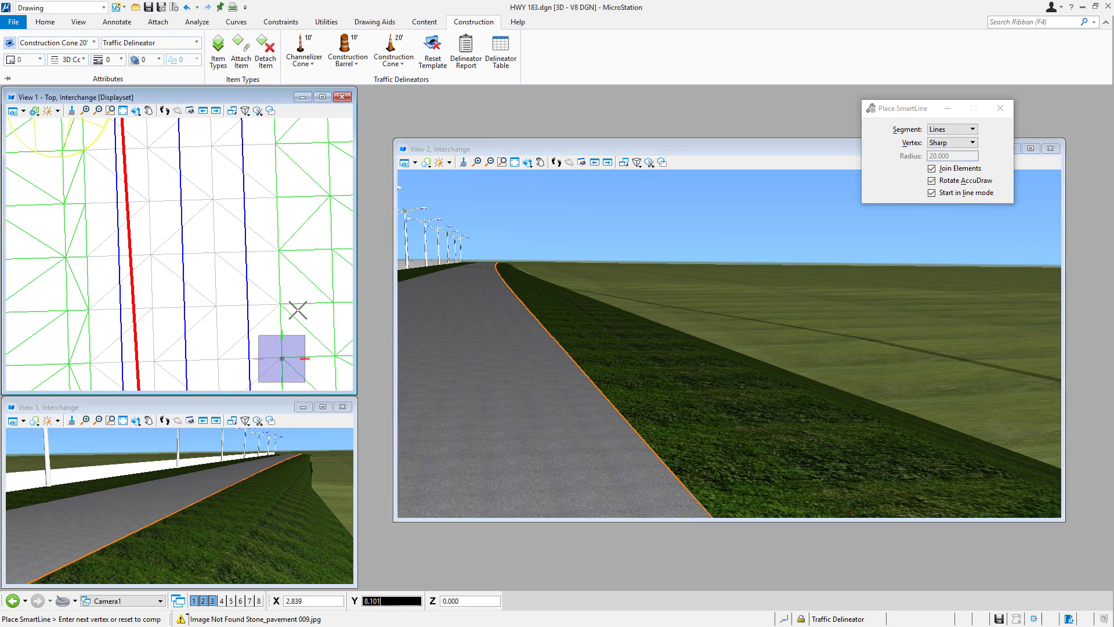
pyautogui.click(280, 220)
pyautogui.moveTo(303, 199); pyautogui.dragTo(299, 244, button='middle')
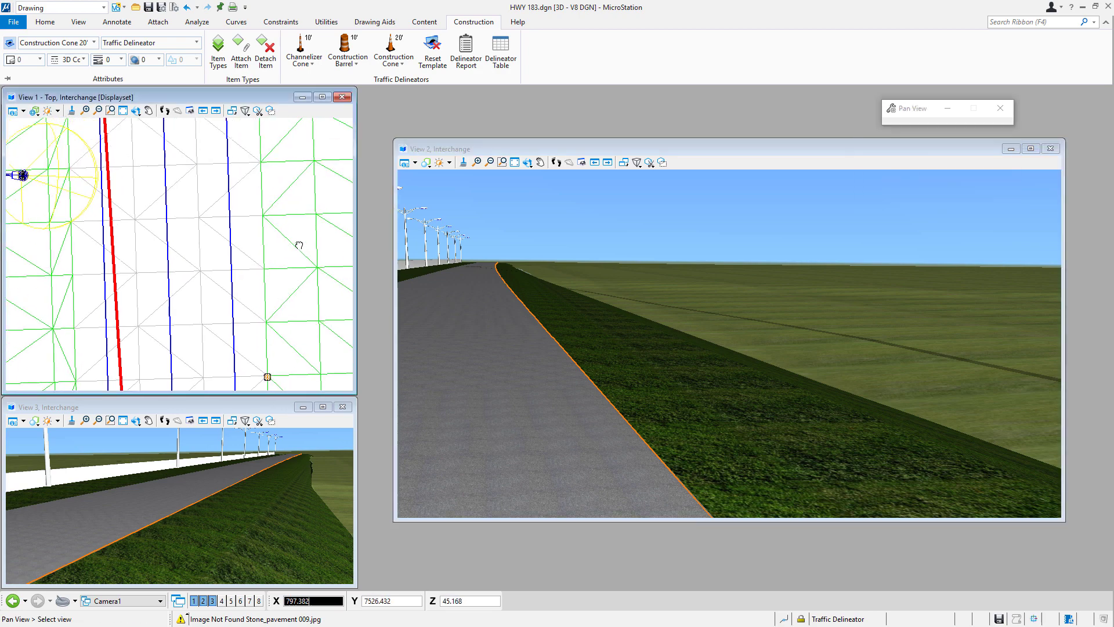
pyautogui.click(261, 192)
pyautogui.rightClick(534, 204)
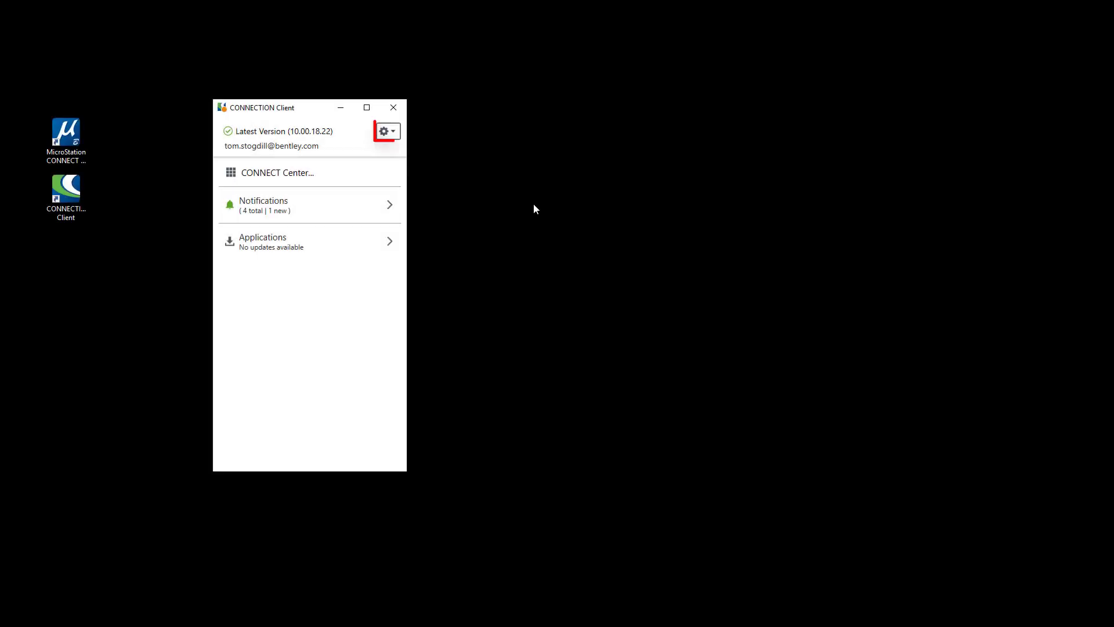
# Step: Run Sync Now from the CONNECTION Client preferences to synchronize ProjectWise Share files immediately
pyautogui.click(393, 132)
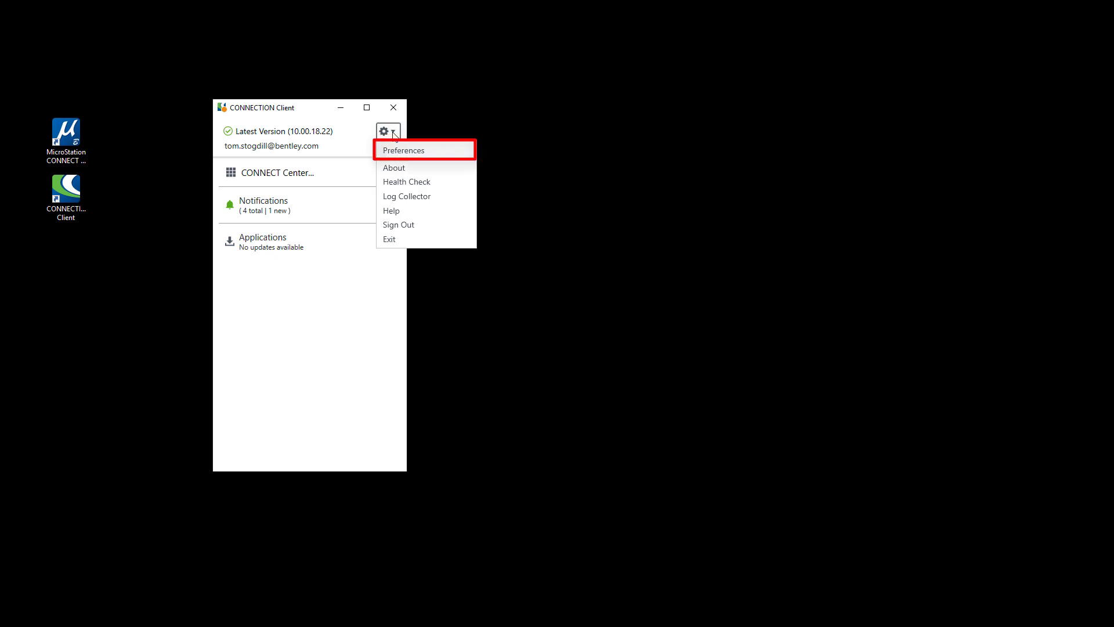
pyautogui.click(410, 152)
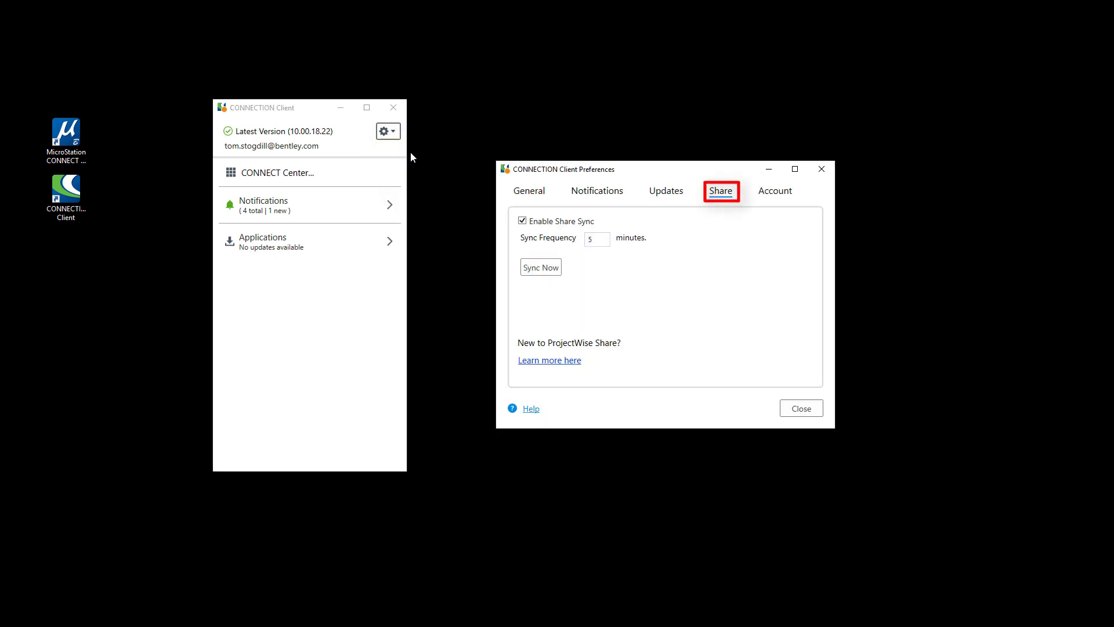
pyautogui.click(544, 268)
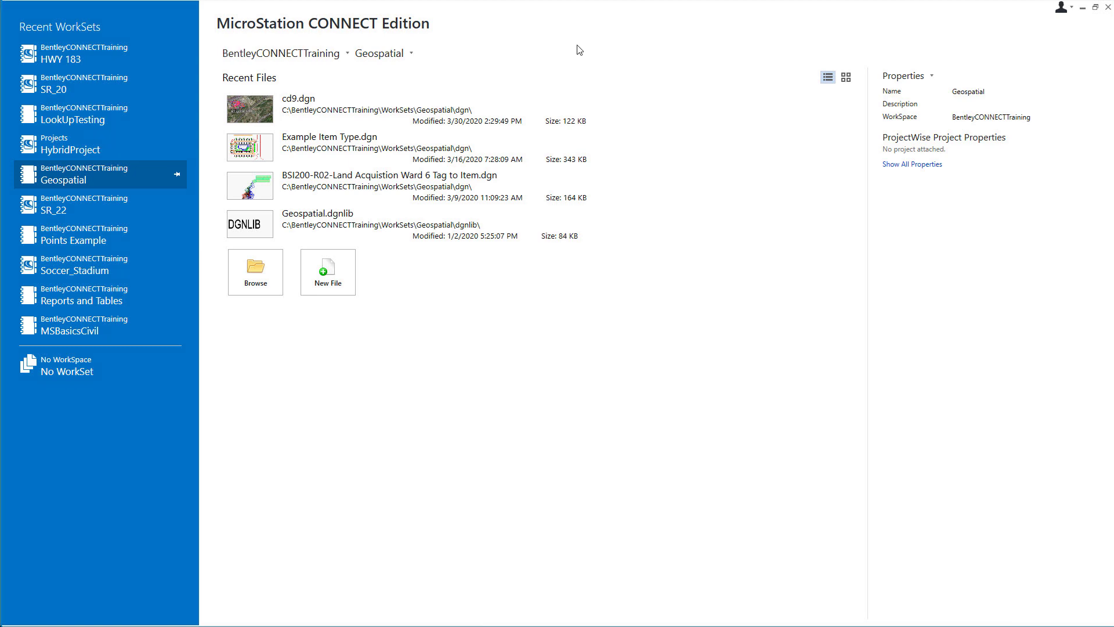
pyautogui.click(384, 53)
# Step: Switch to the HWY 183 WorkSet and open HWY 183.dgn from it
pyautogui.click(387, 148)
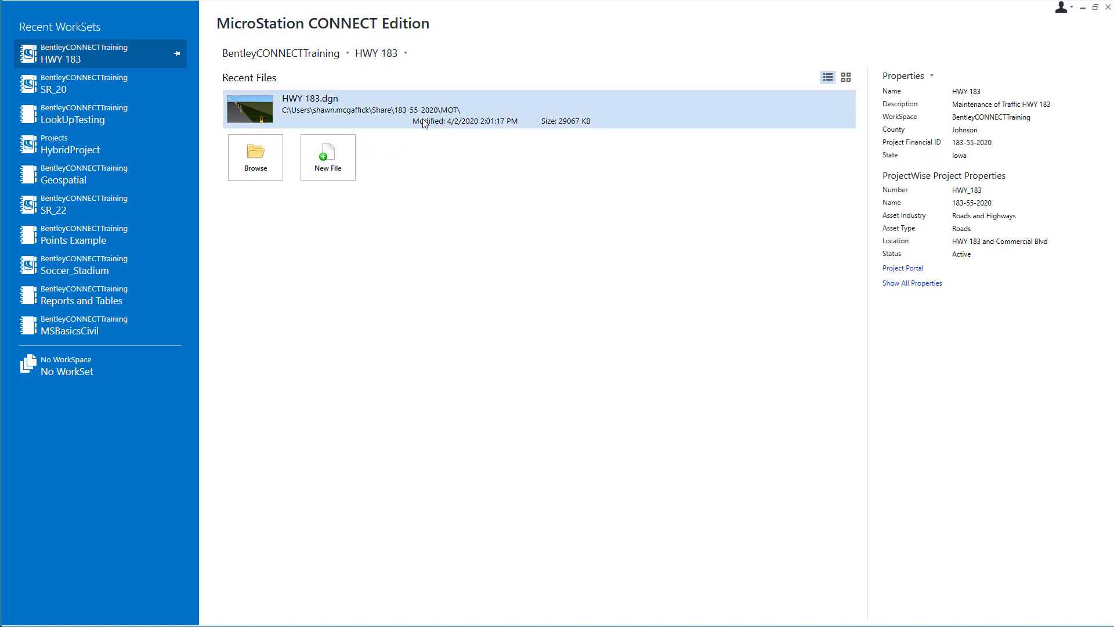
pyautogui.click(267, 171)
pyautogui.click(500, 246)
pyautogui.click(751, 584)
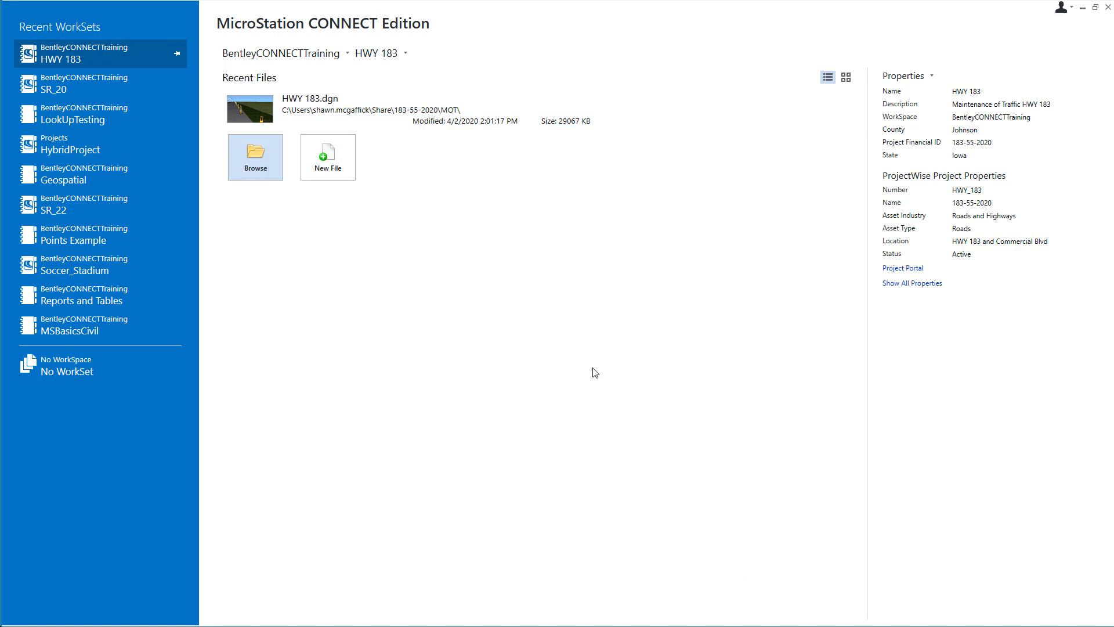